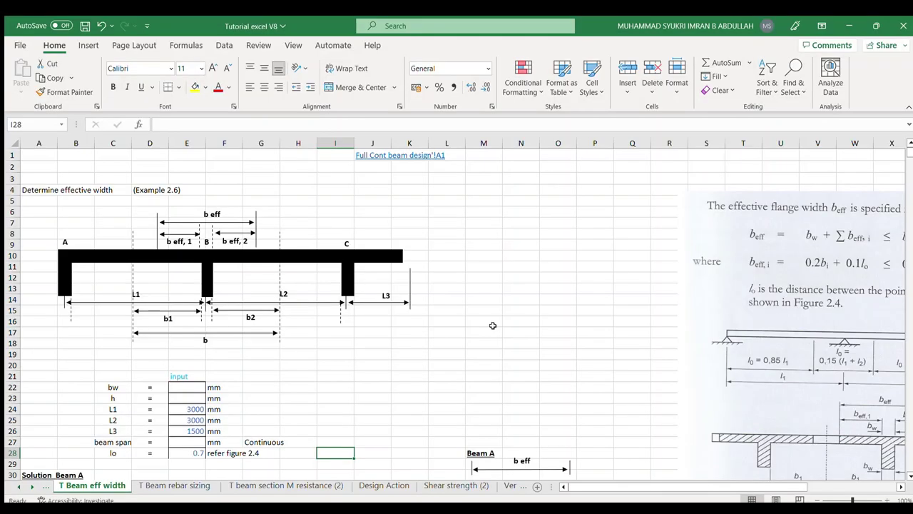
Switch to the Full Cont beam design sheet and scroll to its top.
{"action": "left_click", "coordinate": [29, 486]}
{"action": "left_click", "coordinate": [28, 486]}
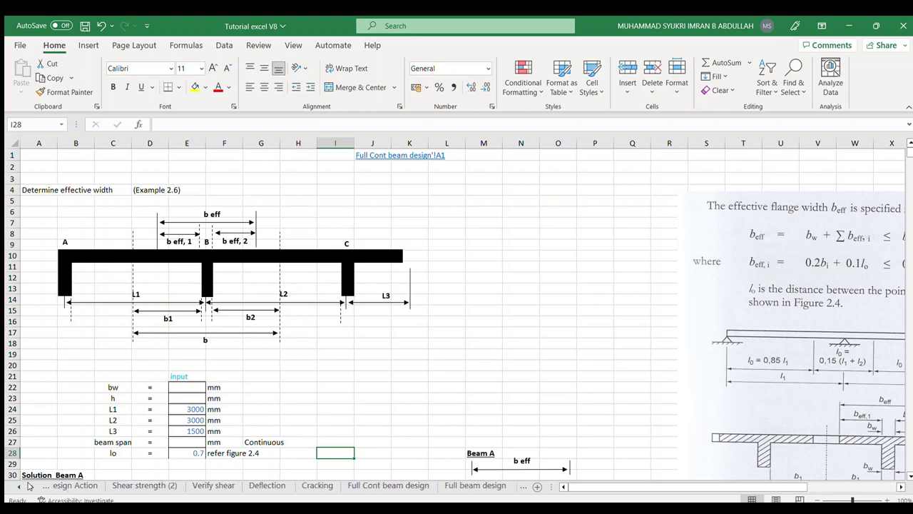
{"action": "left_click", "coordinate": [29, 485]}
{"action": "left_click", "coordinate": [336, 485]}
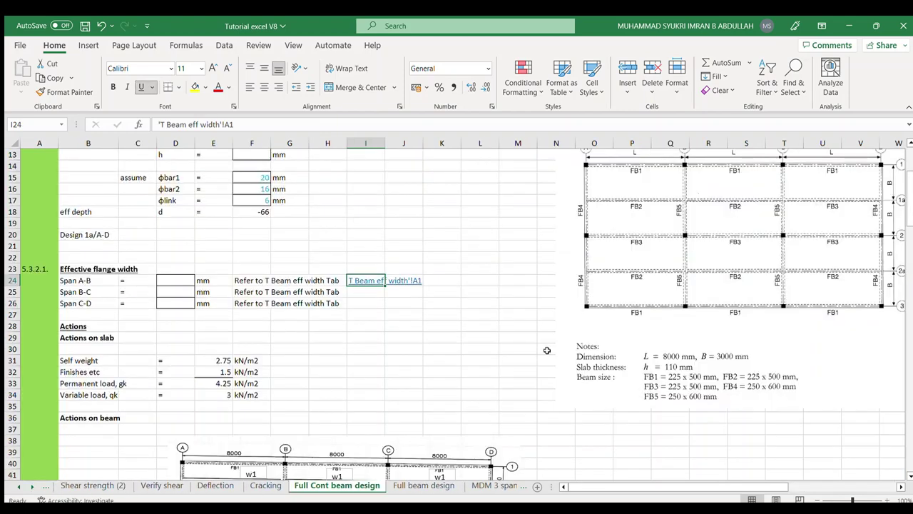
{"action": "scroll", "coordinate": [482, 348], "scroll_direction": "up", "scroll_amount": 4}
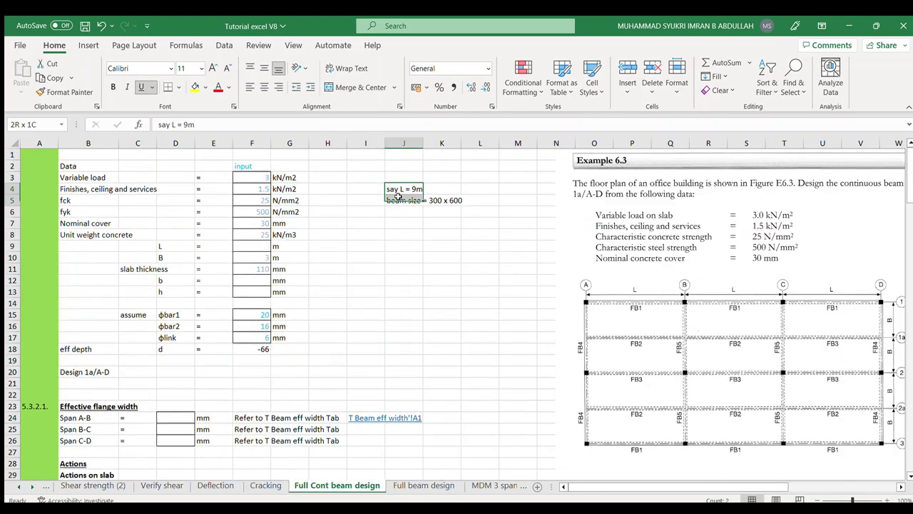
Highlight the notes 'say L = 9m' and 'beam size = 300 x 600' in J4:L5.
{"action": "left_click_drag", "start_coordinate": [389, 188], "coordinate": [492, 200]}
{"action": "left_click", "coordinate": [388, 312]}
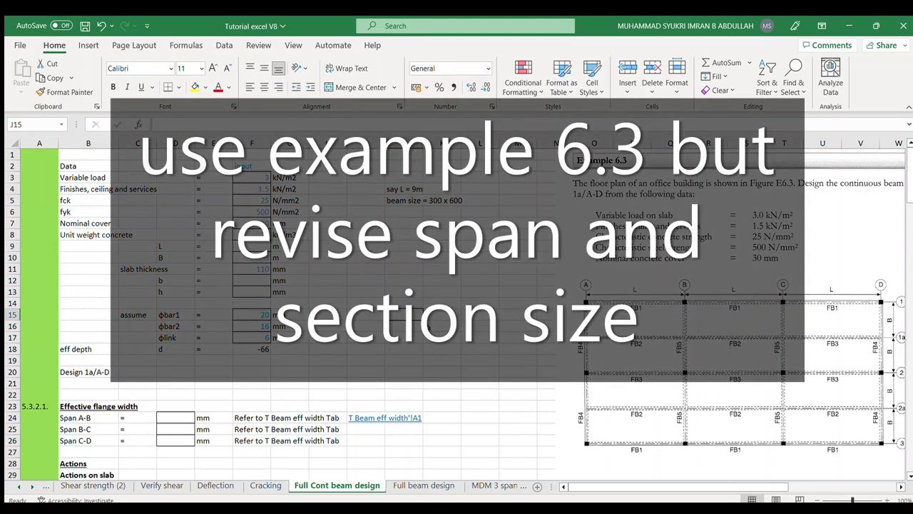
{"action": "scroll", "coordinate": [400, 357], "scroll_direction": "down", "scroll_amount": 6}
{"action": "scroll", "coordinate": [408, 392], "scroll_direction": "up", "scroll_amount": 6}
{"action": "left_click_drag", "start_coordinate": [382, 191], "coordinate": [456, 203]}
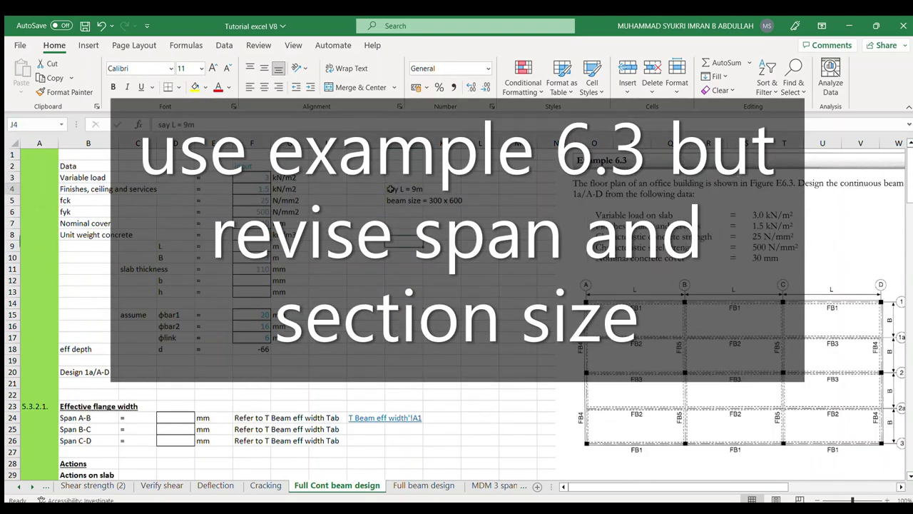
{"action": "left_click", "coordinate": [420, 270]}
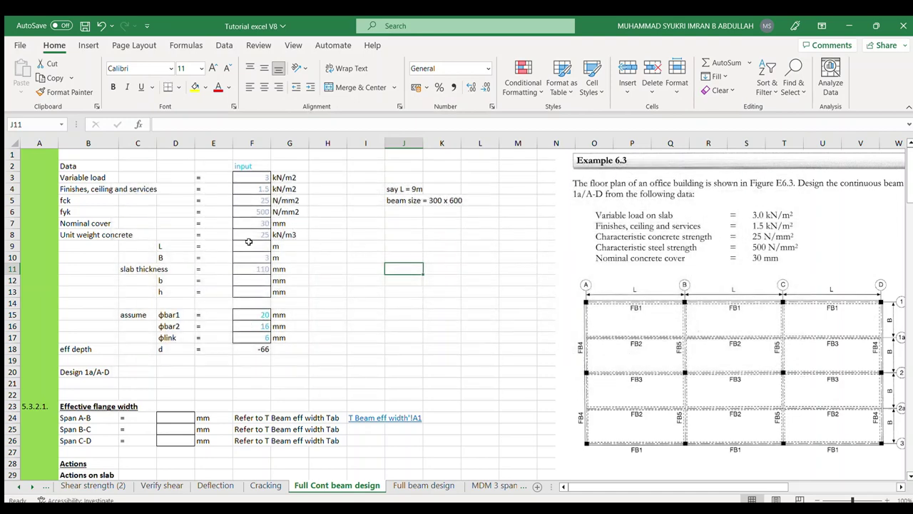
Enter span L = 9 m, beam width b = 300 mm and depth h = 600 mm.
{"action": "left_click", "coordinate": [249, 245]}
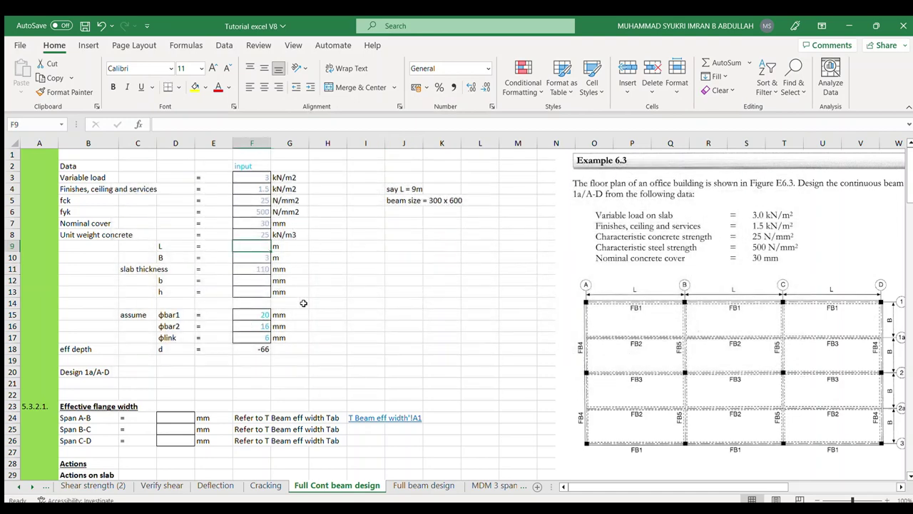
{"action": "type", "text": "9"}
{"action": "left_click", "coordinate": [365, 291]}
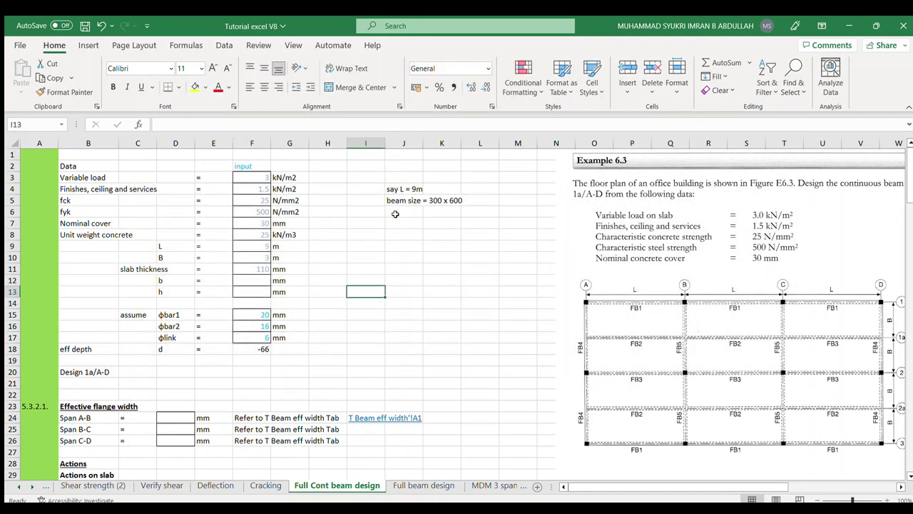
{"action": "left_click", "coordinate": [241, 279]}
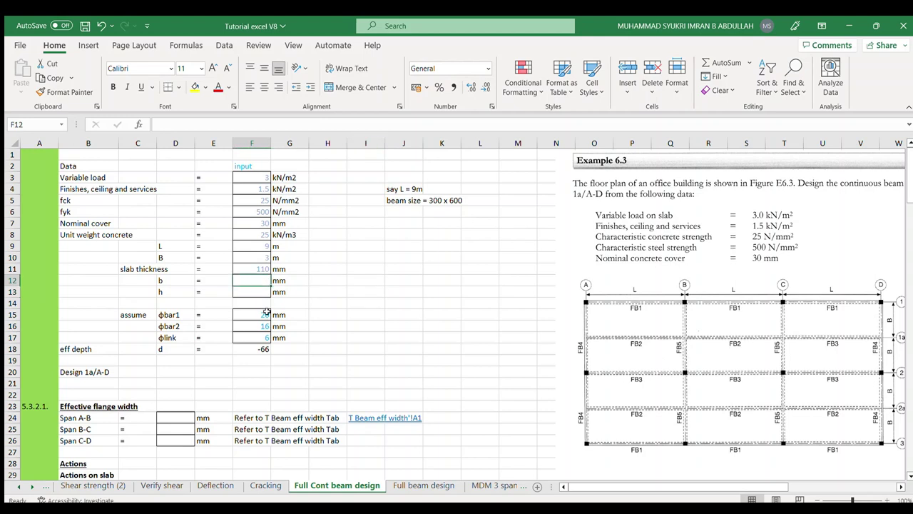
{"action": "type", "text": "3"}
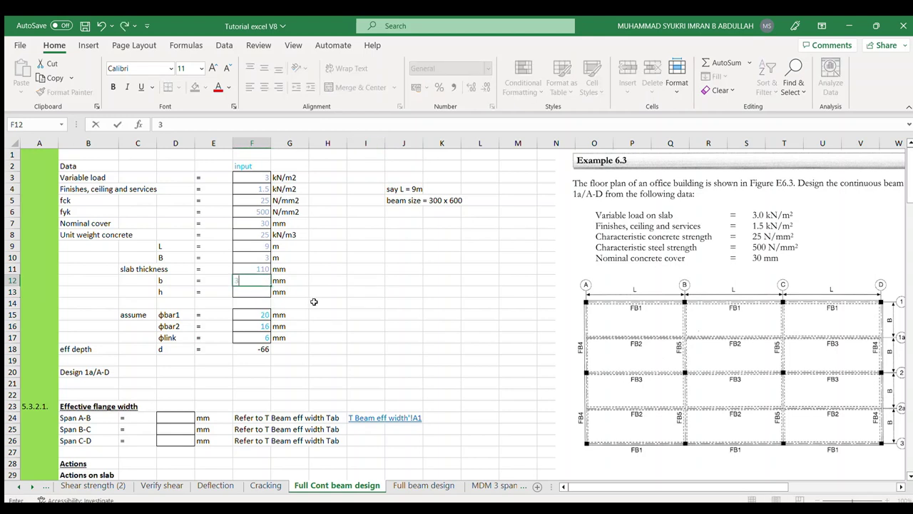
{"action": "type", "text": "00"}
{"action": "key", "text": "Return"}
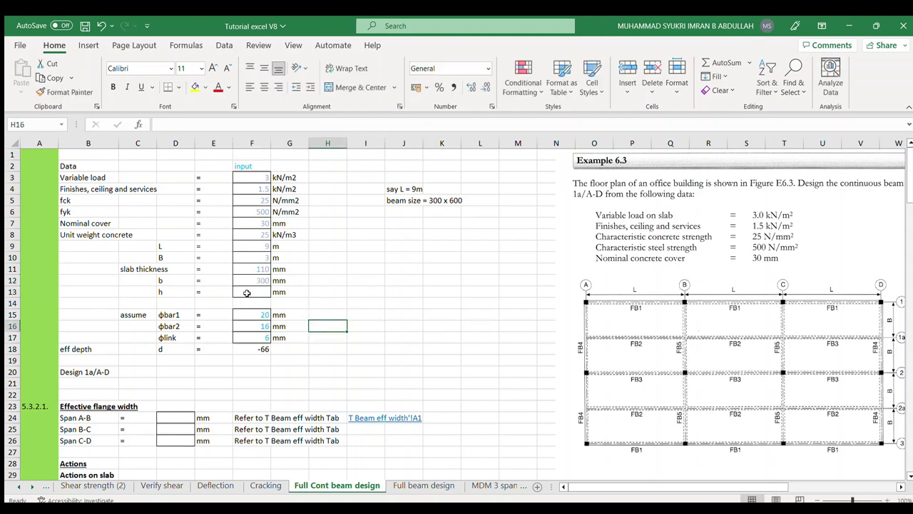
{"action": "type", "text": "600"}
{"action": "left_click", "coordinate": [361, 325]}
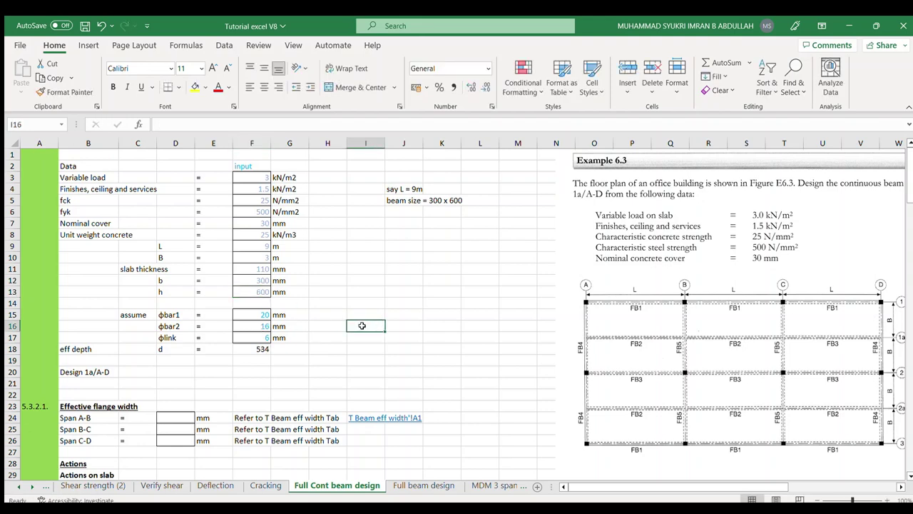
Check the effective depth of 534, then select the width-calculation link by the flange width rows.
{"action": "left_click", "coordinate": [257, 349]}
{"action": "left_click", "coordinate": [351, 395]}
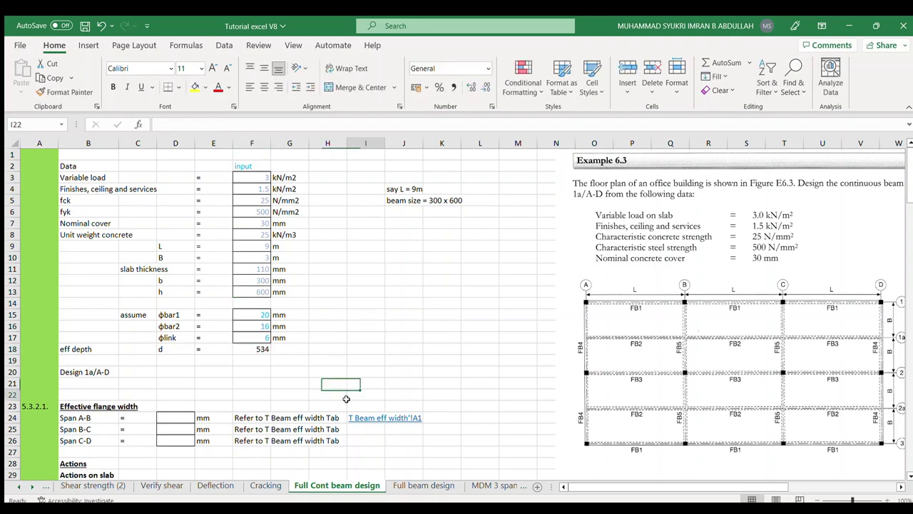
{"action": "scroll", "coordinate": [261, 394], "scroll_direction": "down", "scroll_amount": 2}
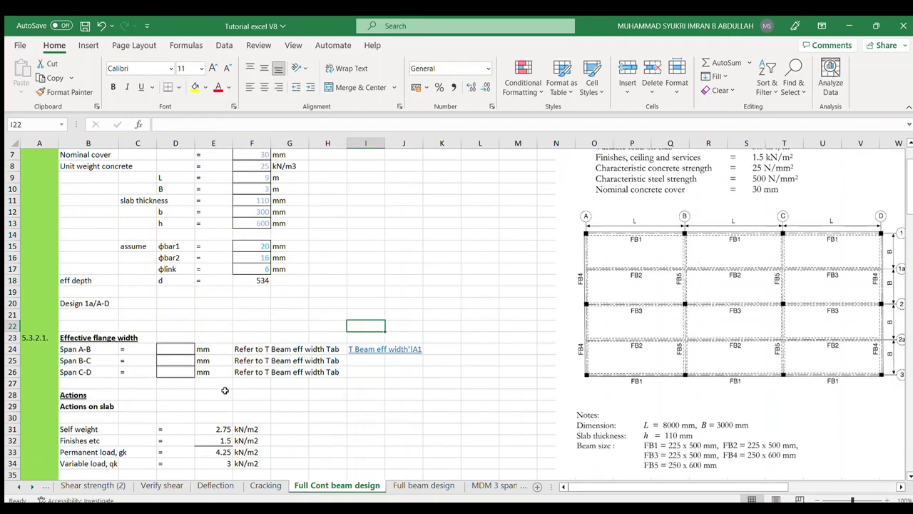
{"action": "left_click", "coordinate": [180, 350]}
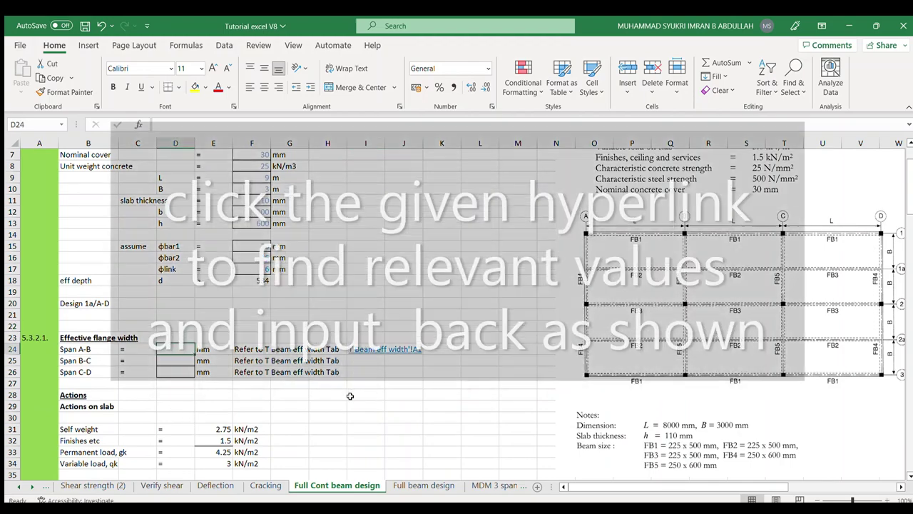
{"action": "scroll", "coordinate": [349, 393], "scroll_direction": "up", "scroll_amount": 2}
{"action": "left_click", "coordinate": [365, 418]}
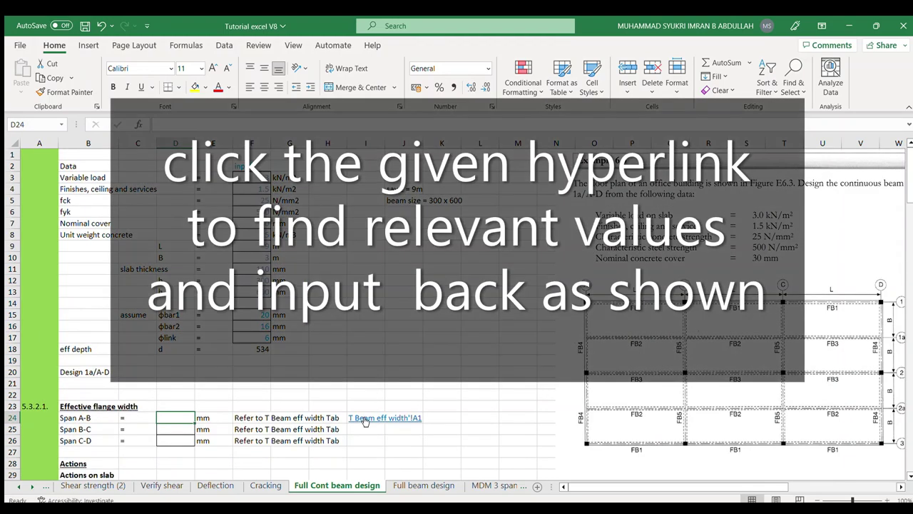
Follow the hyperlink to the T Beam eff width sheet.
{"action": "left_click", "coordinate": [365, 418]}
{"action": "scroll", "coordinate": [371, 414], "scroll_direction": "down", "scroll_amount": 1}
{"action": "scroll", "coordinate": [350, 407], "scroll_direction": "down", "scroll_amount": 2}
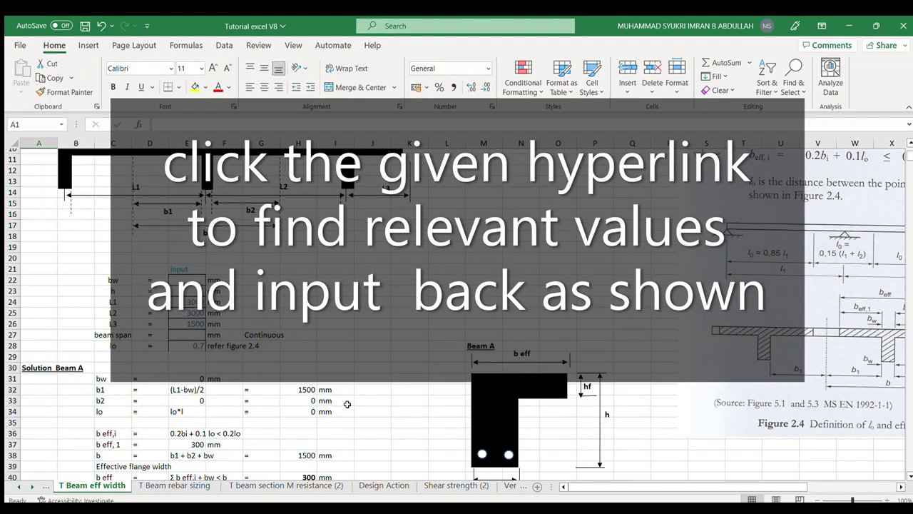
{"action": "scroll", "coordinate": [393, 390], "scroll_direction": "up", "scroll_amount": 3}
{"action": "scroll", "coordinate": [392, 390], "scroll_direction": "down", "scroll_amount": 4}
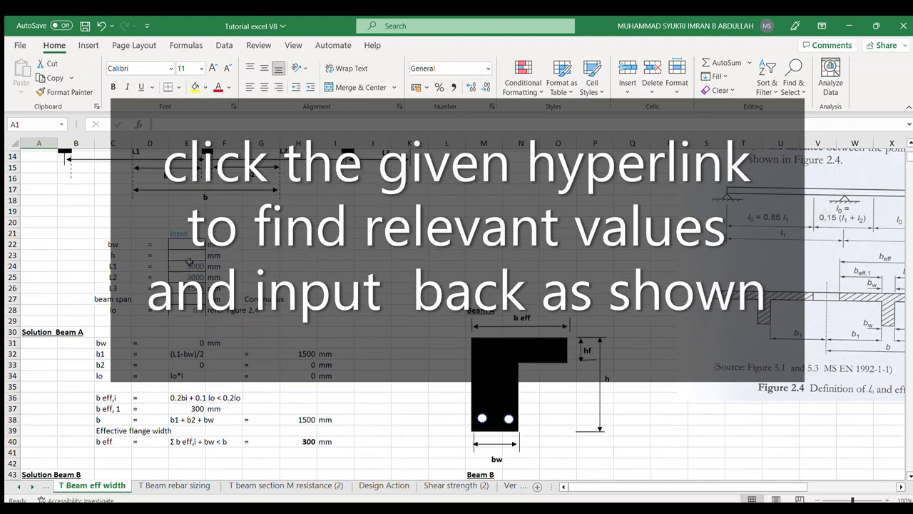
Set bw to 300 mm, h to 600 mm and beam span to 9000 mm.
{"action": "left_click", "coordinate": [181, 245]}
{"action": "type", "text": "300"}
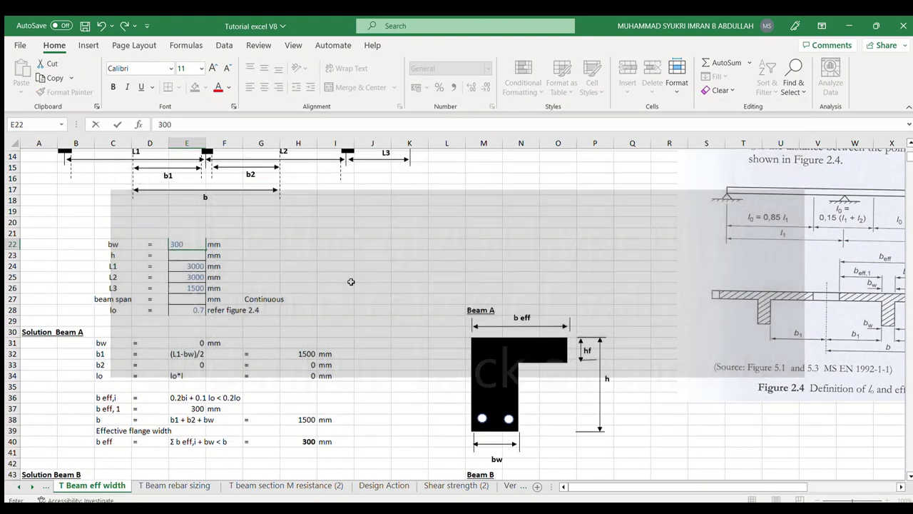
{"action": "left_click", "coordinate": [191, 257]}
{"action": "type", "text": "600"}
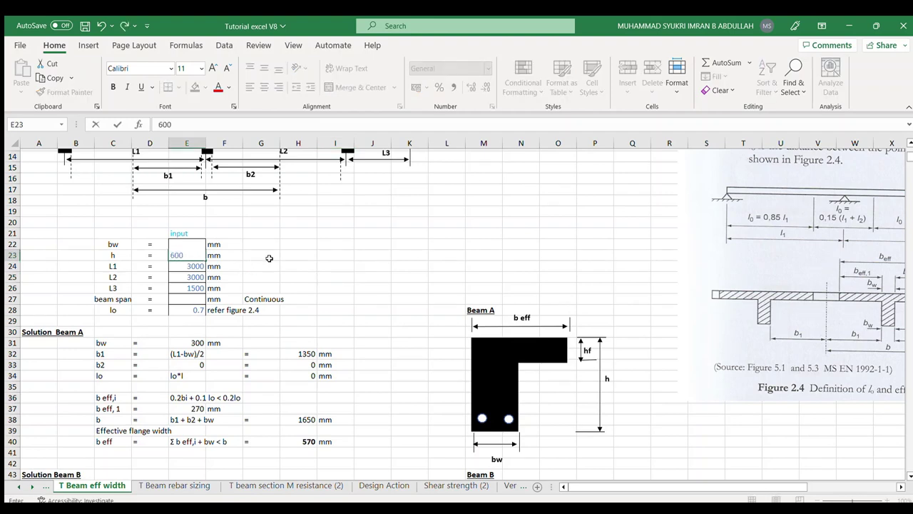
{"action": "left_click", "coordinate": [284, 255]}
{"action": "left_click", "coordinate": [188, 299]}
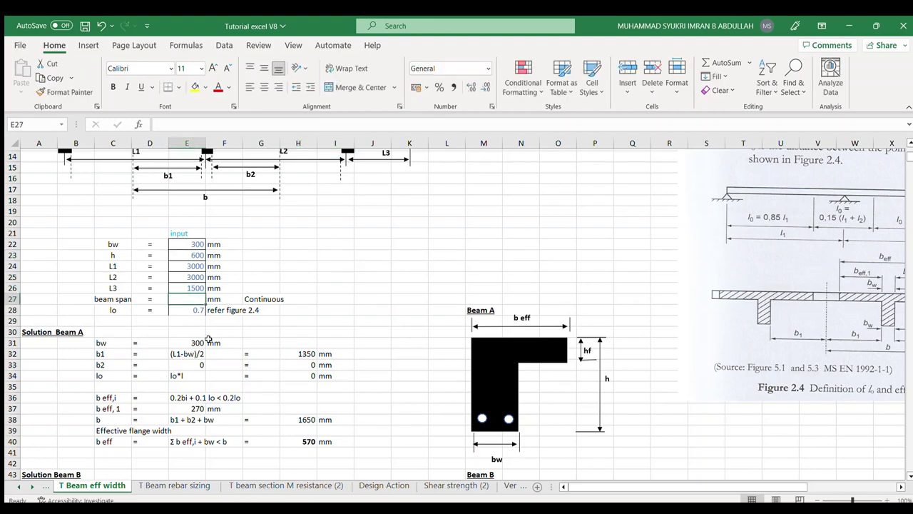
{"action": "type", "text": "9000"}
{"action": "left_click", "coordinate": [363, 321]}
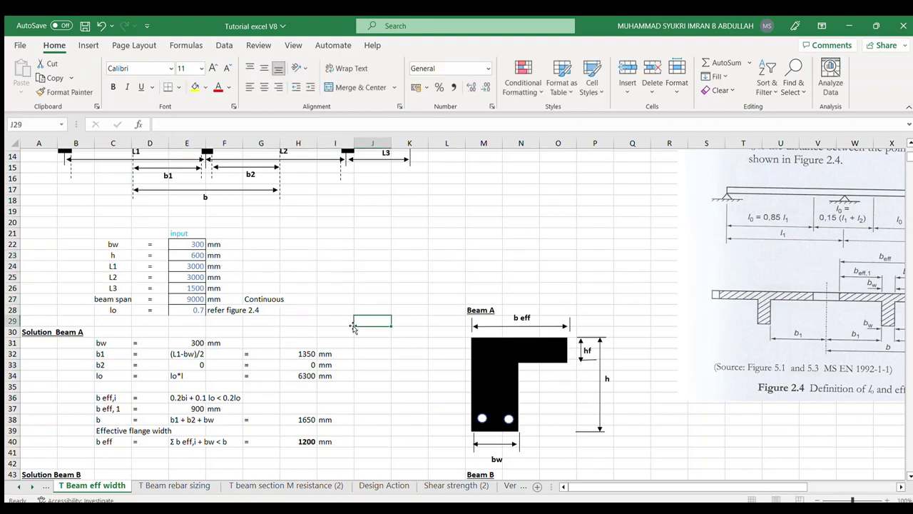
Scroll across the sheet to view Figure 2.4.
{"action": "scroll", "coordinate": [662, 434], "scroll_direction": "up", "scroll_amount": 4}
{"action": "scroll", "coordinate": [635, 422], "scroll_direction": "right", "scroll_amount": 3}
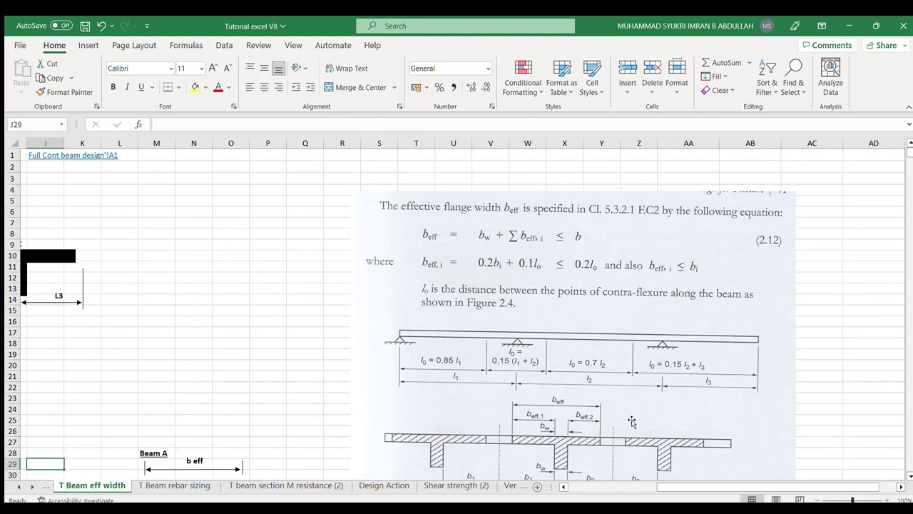
{"action": "scroll", "coordinate": [500, 321], "scroll_direction": "down", "scroll_amount": 3}
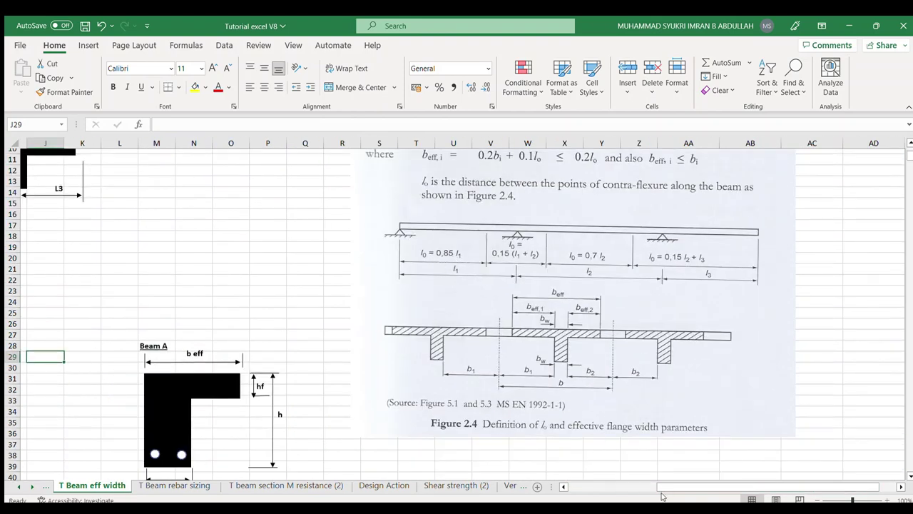
{"action": "left_click_drag", "start_coordinate": [679, 489], "coordinate": [592, 488]}
{"action": "left_click", "coordinate": [184, 346]}
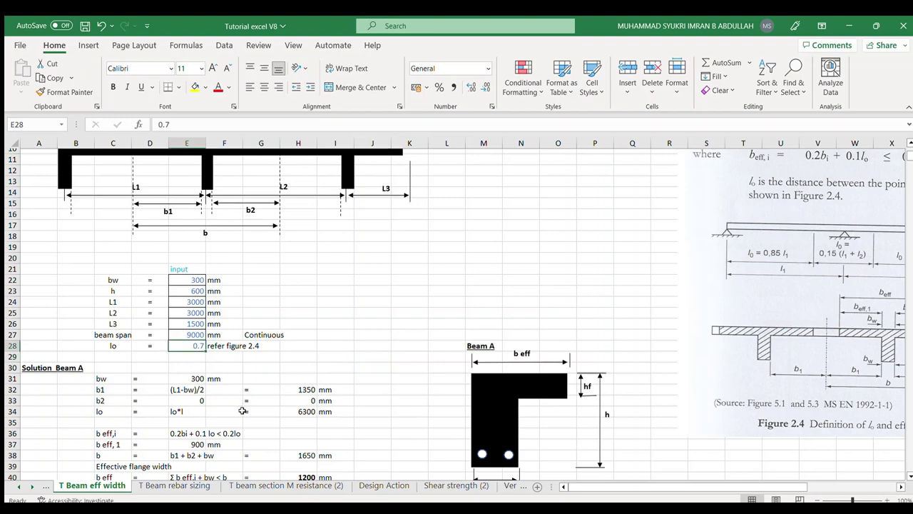
{"action": "type", "text": "0."}
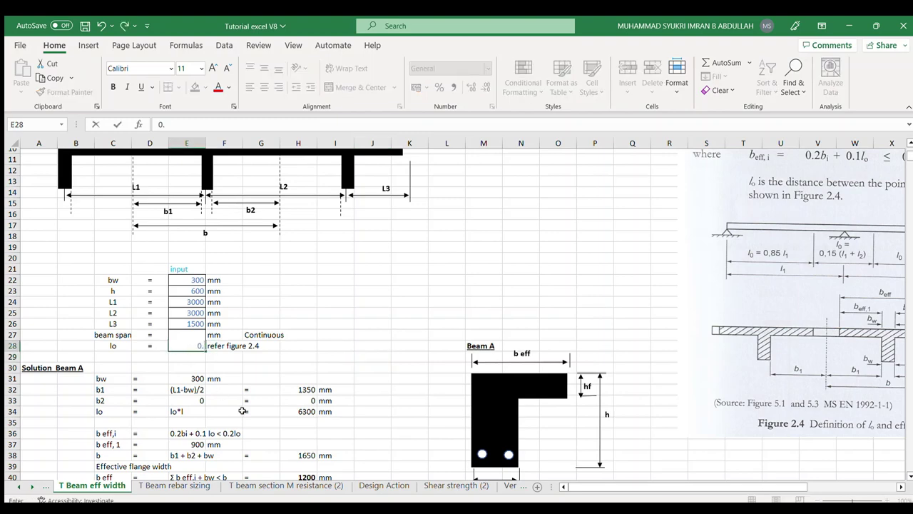
{"action": "type", "text": "85"}
{"action": "left_click", "coordinate": [363, 355]}
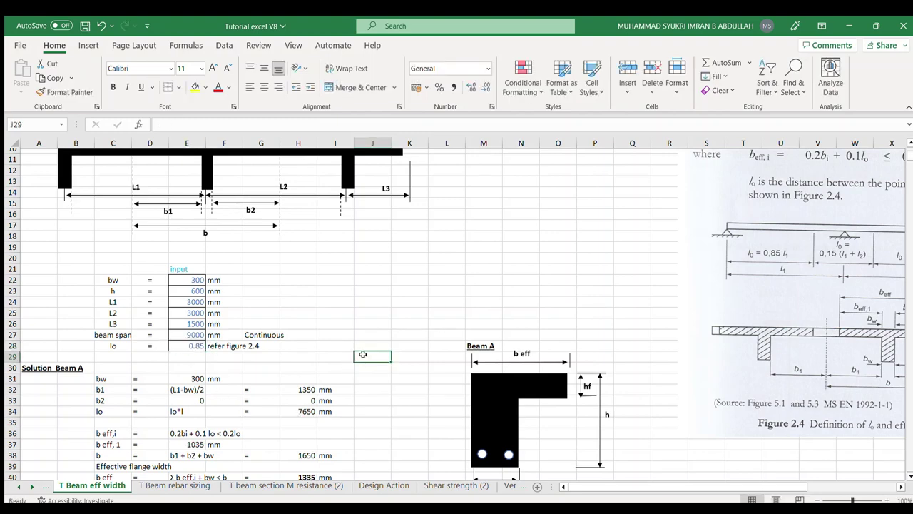
{"action": "scroll", "coordinate": [183, 376], "scroll_direction": "down", "scroll_amount": 4}
{"action": "scroll", "coordinate": [189, 383], "scroll_direction": "down", "scroll_amount": 4}
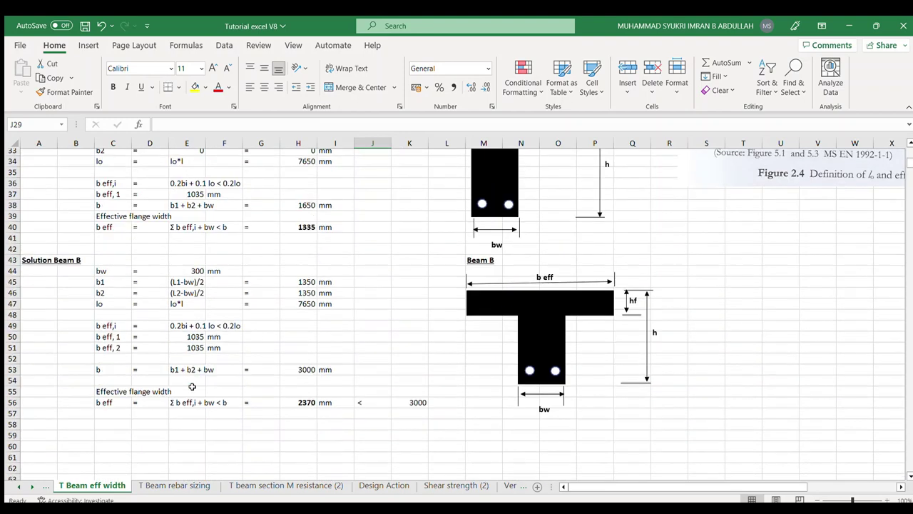
{"action": "mouse_move", "coordinate": [38, 259]}
{"action": "left_mouse_down"}
{"action": "mouse_move", "coordinate": [428, 373]}
{"action": "mouse_move", "coordinate": [666, 405]}
{"action": "left_mouse_up"}
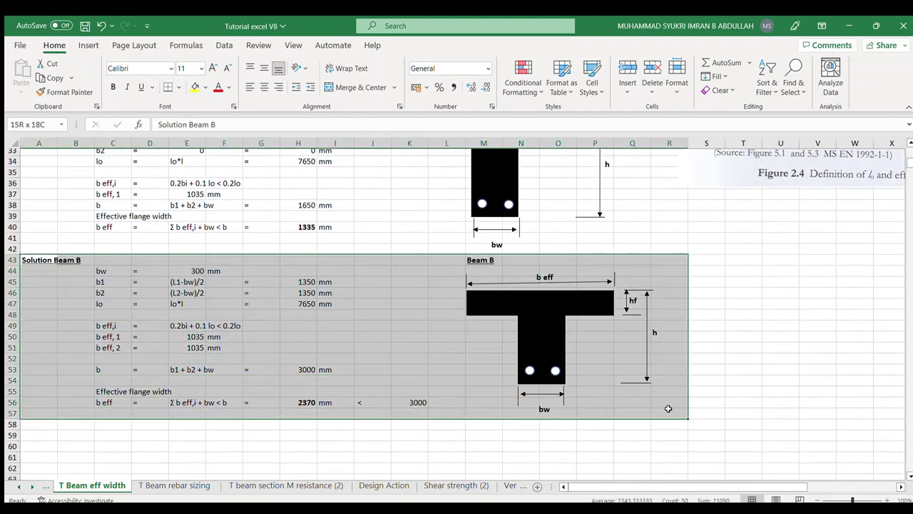
{"action": "left_click", "coordinate": [336, 445]}
{"action": "left_click", "coordinate": [291, 401]}
{"action": "scroll", "coordinate": [357, 446], "scroll_direction": "up", "scroll_amount": 4}
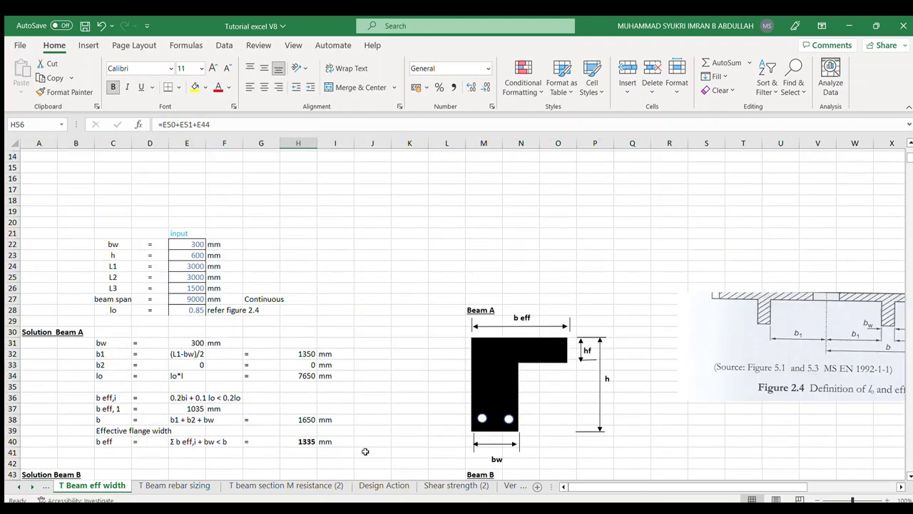
{"action": "scroll", "coordinate": [373, 450], "scroll_direction": "up", "scroll_amount": 6}
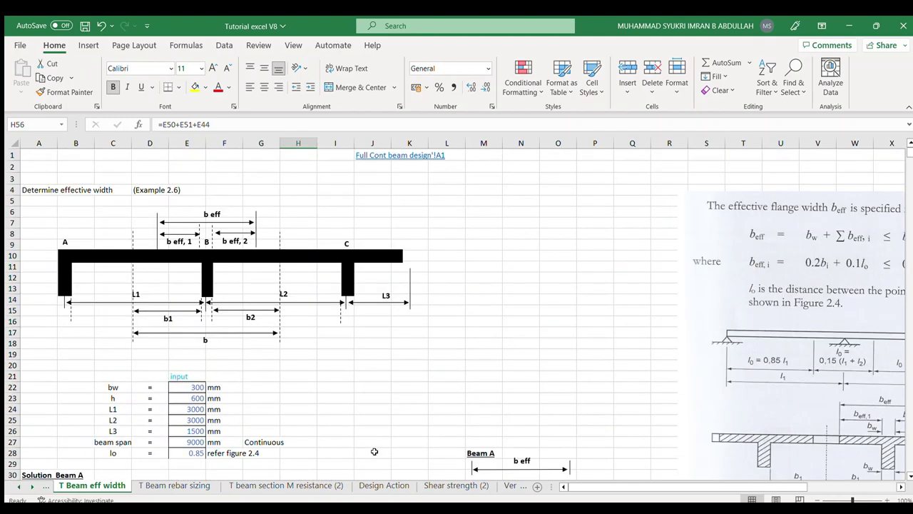
Back on Full Cont beam design, enter 2370 mm as the span A-B and C-D flange widths.
{"action": "left_click", "coordinate": [364, 156]}
{"action": "left_click", "coordinate": [162, 415]}
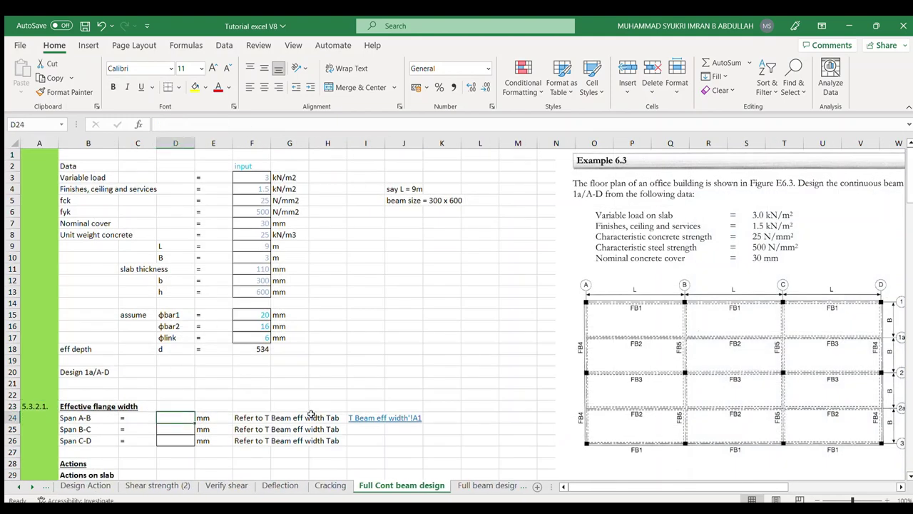
{"action": "type", "text": "2370"}
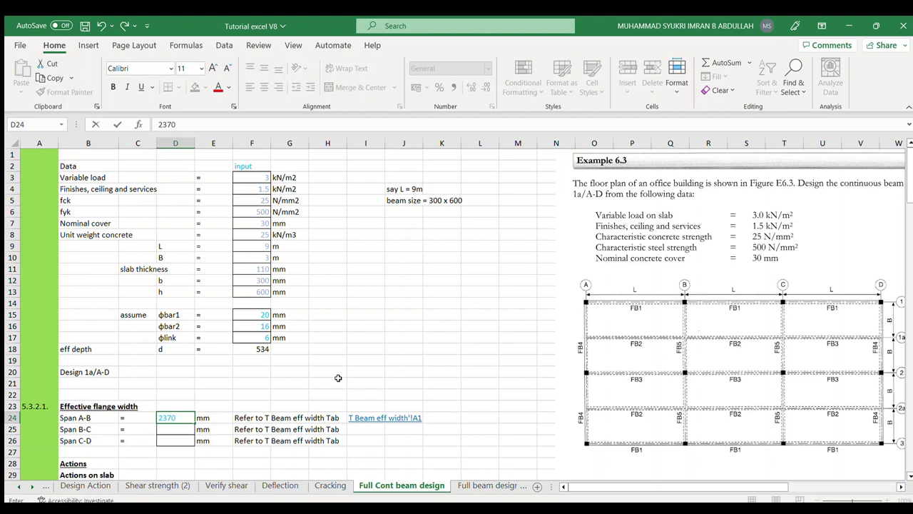
{"action": "left_click", "coordinate": [338, 379]}
{"action": "left_click", "coordinate": [172, 441]}
{"action": "type", "text": "23"}
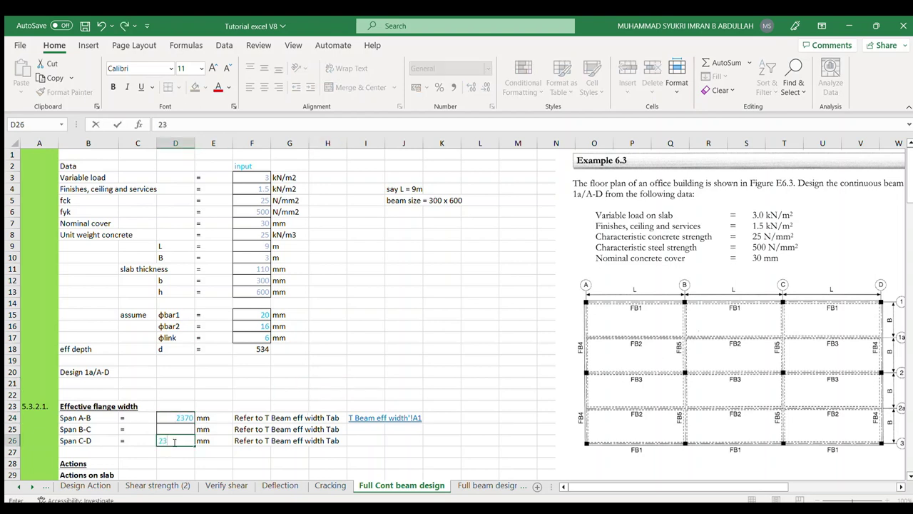
{"action": "type", "text": "70"}
{"action": "left_click", "coordinate": [323, 372]}
Select the span B-C effective width cell and review the surrounding rows.
{"action": "left_click", "coordinate": [100, 429]}
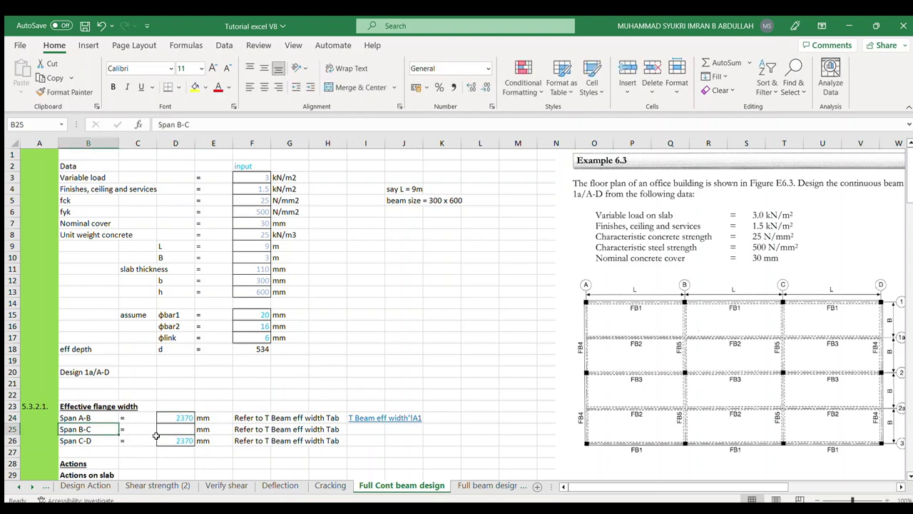
{"action": "left_click", "coordinate": [175, 428]}
{"action": "scroll", "coordinate": [342, 422], "scroll_direction": "down", "scroll_amount": 2}
{"action": "scroll", "coordinate": [350, 420], "scroll_direction": "up", "scroll_amount": 1}
{"action": "scroll", "coordinate": [349, 419], "scroll_direction": "up", "scroll_amount": 1}
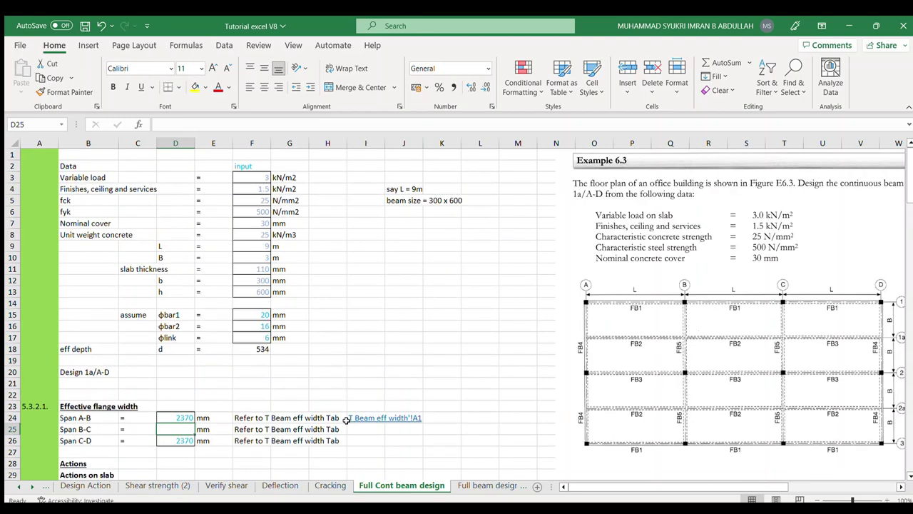
{"action": "scroll", "coordinate": [343, 383], "scroll_direction": "down", "scroll_amount": 5}
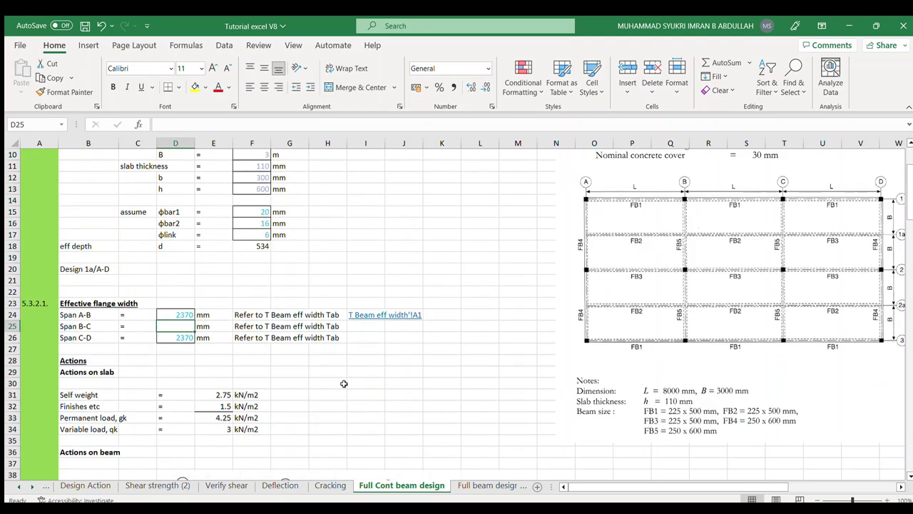
Return to the T Beam eff width sheet and change the lo factor from 0.85 to 0.7.
{"action": "left_click", "coordinate": [355, 311]}
{"action": "scroll", "coordinate": [251, 389], "scroll_direction": "down", "scroll_amount": 1}
{"action": "scroll", "coordinate": [251, 389], "scroll_direction": "down", "scroll_amount": 4}
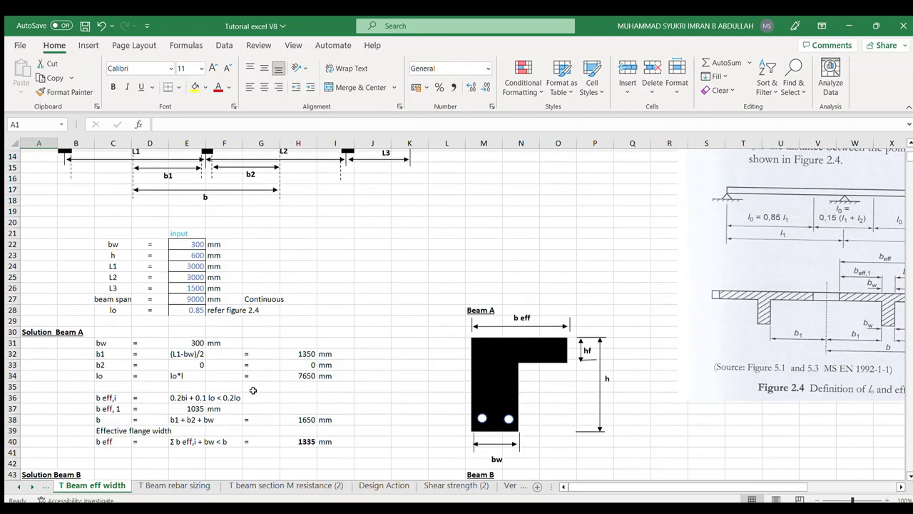
{"action": "scroll", "coordinate": [527, 348], "scroll_direction": "right", "scroll_amount": 2}
{"action": "scroll", "coordinate": [527, 348], "scroll_direction": "up", "scroll_amount": 2}
{"action": "scroll", "coordinate": [526, 348], "scroll_direction": "right", "scroll_amount": 5}
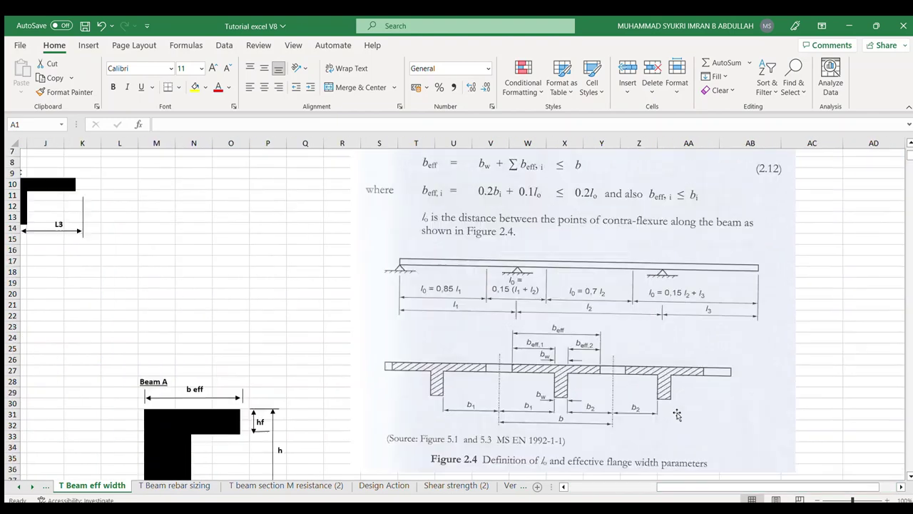
{"action": "scroll", "coordinate": [527, 348], "scroll_direction": "up", "scroll_amount": 3}
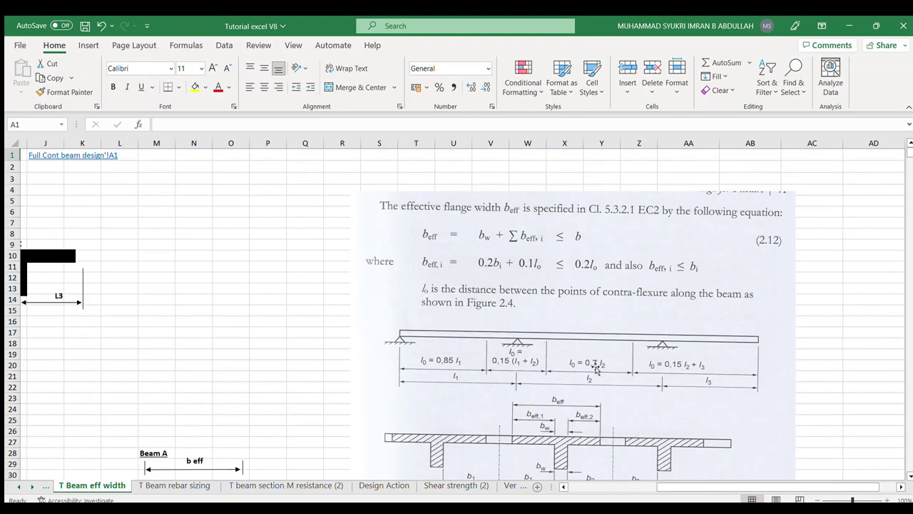
{"action": "left_click_drag", "start_coordinate": [767, 488], "coordinate": [688, 488]}
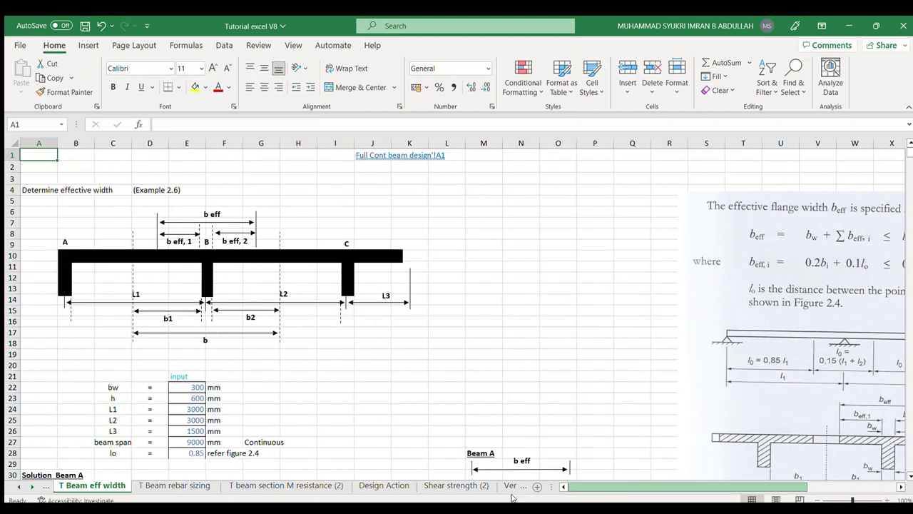
{"action": "scroll", "coordinate": [214, 394], "scroll_direction": "down", "scroll_amount": 4}
{"action": "left_click", "coordinate": [184, 310]}
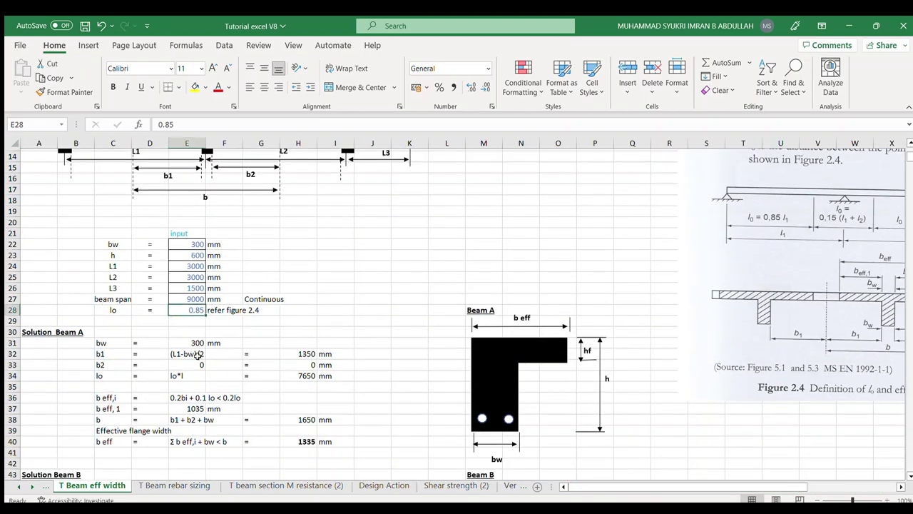
{"action": "type", "text": "0.7"}
{"action": "key", "text": "Return"}
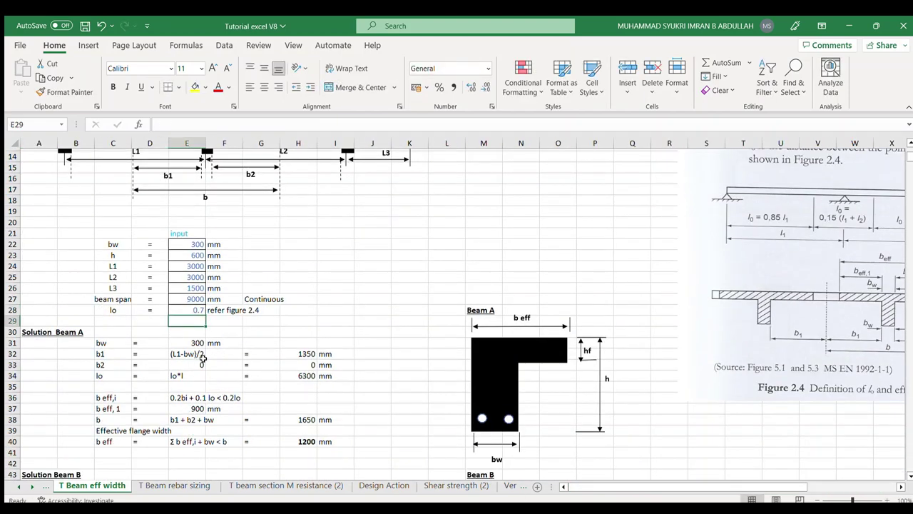
Review Beam B's recalculated effective width of 2100 mm and recheck the lo factor cell.
{"action": "scroll", "coordinate": [200, 357], "scroll_direction": "down", "scroll_amount": 3}
{"action": "scroll", "coordinate": [200, 356], "scroll_direction": "down", "scroll_amount": 2}
{"action": "left_click_drag", "start_coordinate": [33, 294], "coordinate": [457, 439]}
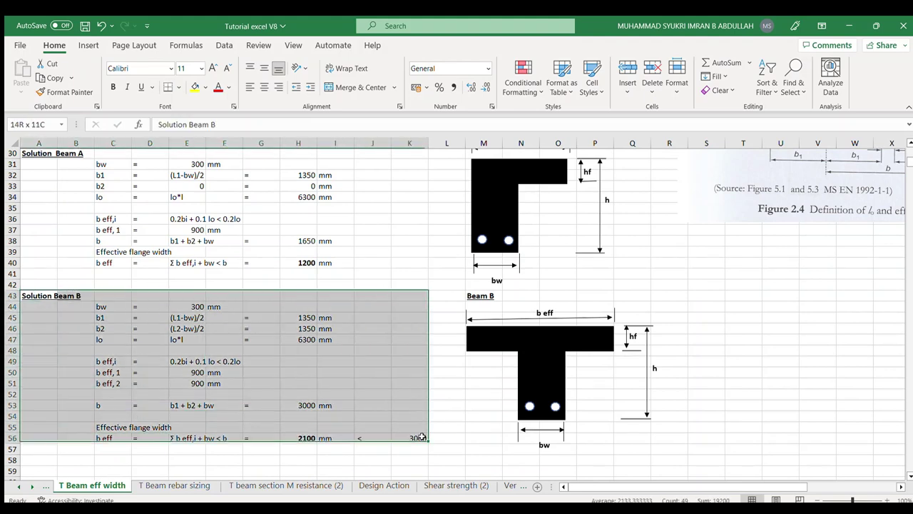
{"action": "left_click", "coordinate": [302, 438]}
{"action": "scroll", "coordinate": [362, 460], "scroll_direction": "down", "scroll_amount": 2}
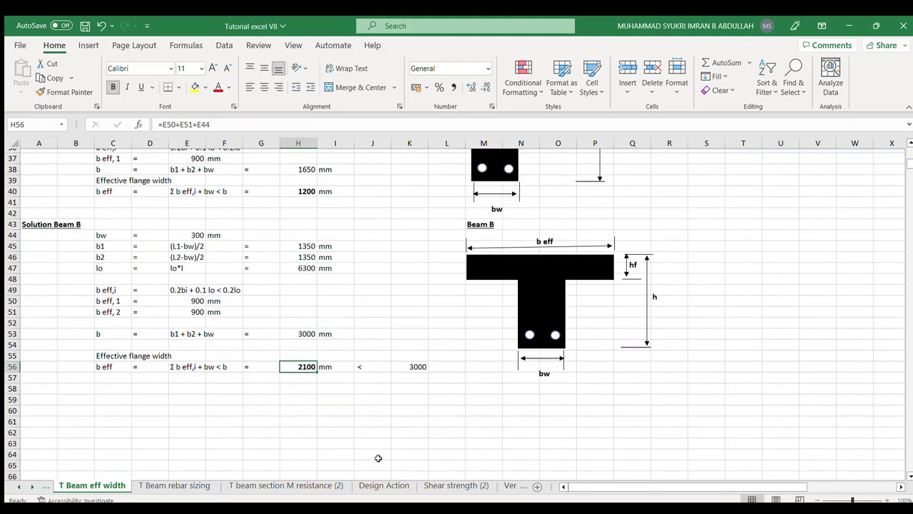
{"action": "scroll", "coordinate": [306, 412], "scroll_direction": "up", "scroll_amount": 4}
{"action": "scroll", "coordinate": [303, 413], "scroll_direction": "up", "scroll_amount": 5}
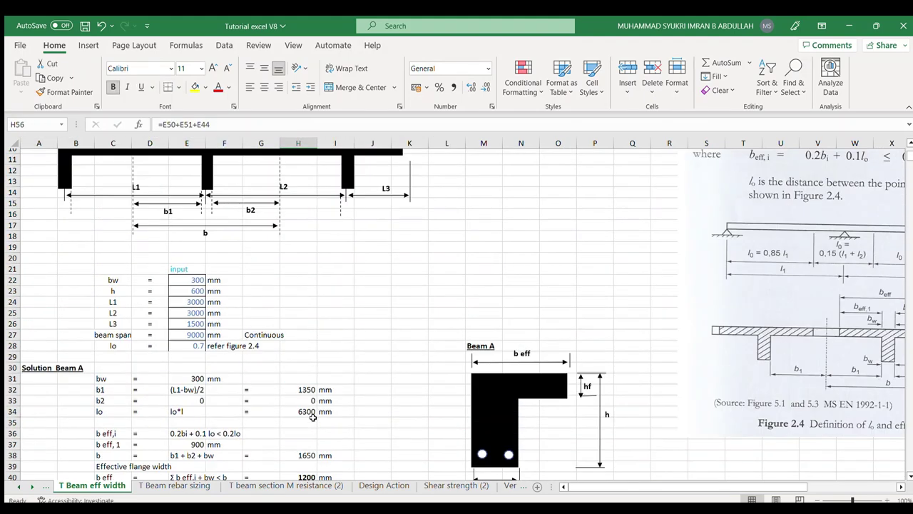
{"action": "left_click", "coordinate": [191, 345]}
{"action": "left_click", "coordinate": [189, 334]}
{"action": "scroll", "coordinate": [427, 345], "scroll_direction": "up", "scroll_amount": 3}
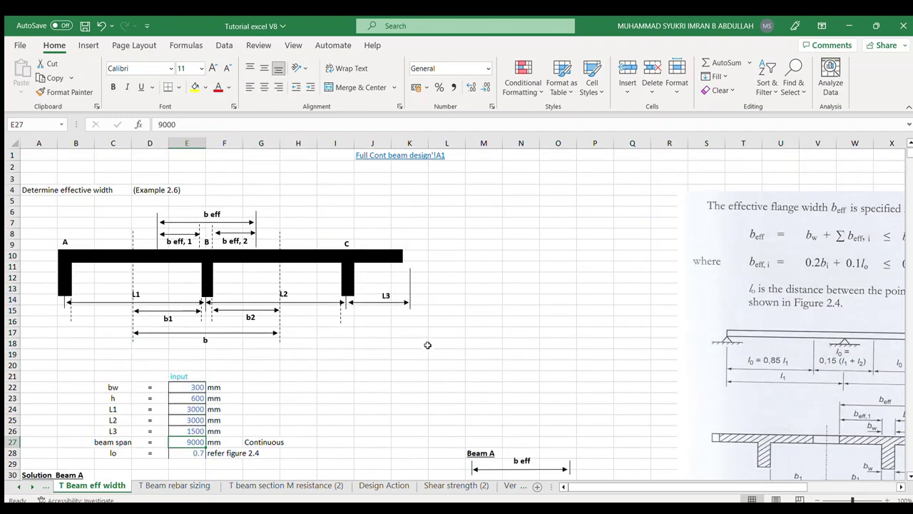
On Full Cont beam design, enter 2100 mm as span B-C's effective flange width.
{"action": "left_click", "coordinate": [378, 155]}
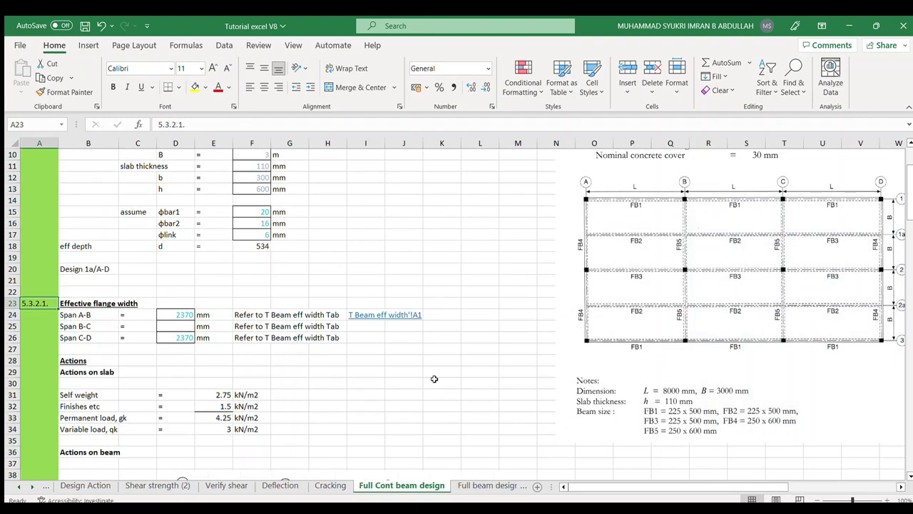
{"action": "left_click", "coordinate": [177, 326]}
{"action": "type", "text": "2100"}
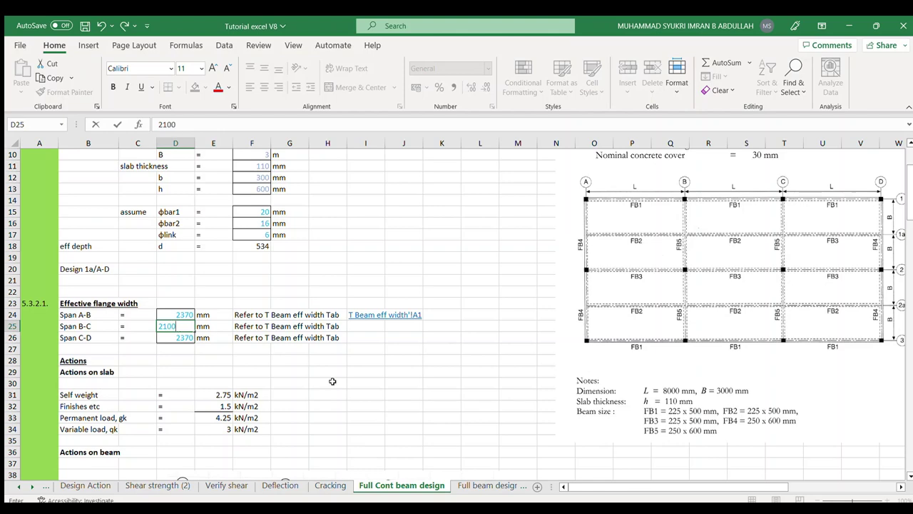
{"action": "left_click", "coordinate": [365, 394]}
Highlight the three span widths and the design input data to review them.
{"action": "left_click_drag", "start_coordinate": [182, 311], "coordinate": [184, 336]}
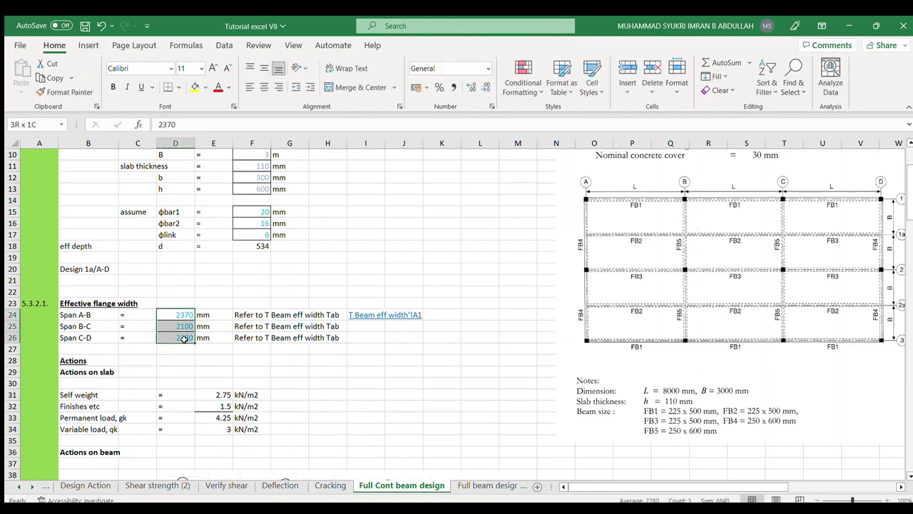
{"action": "left_click", "coordinate": [351, 396]}
{"action": "scroll", "coordinate": [424, 420], "scroll_direction": "up", "scroll_amount": 3}
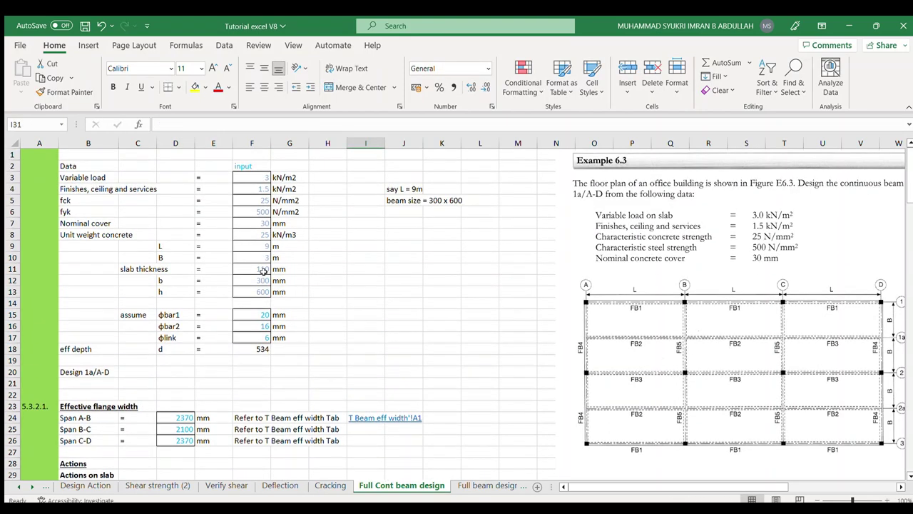
{"action": "left_click_drag", "start_coordinate": [252, 175], "coordinate": [260, 341]}
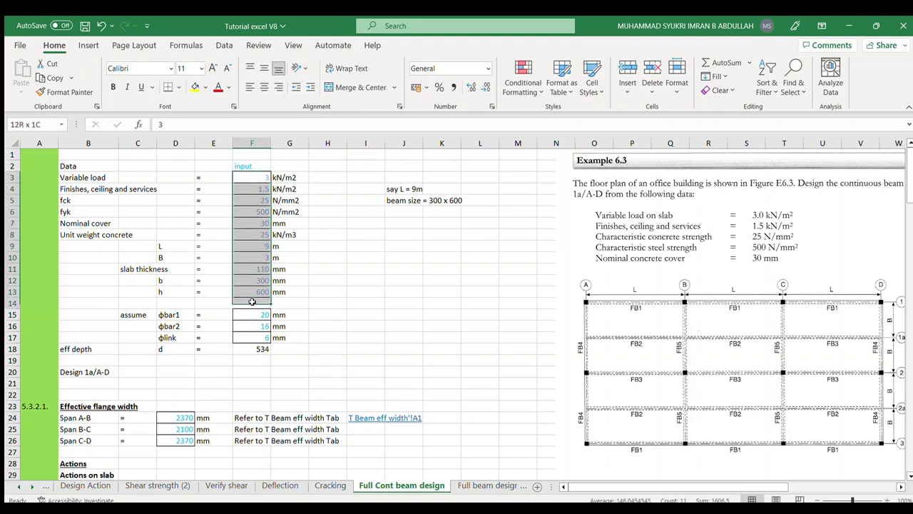
{"action": "left_click", "coordinate": [426, 356]}
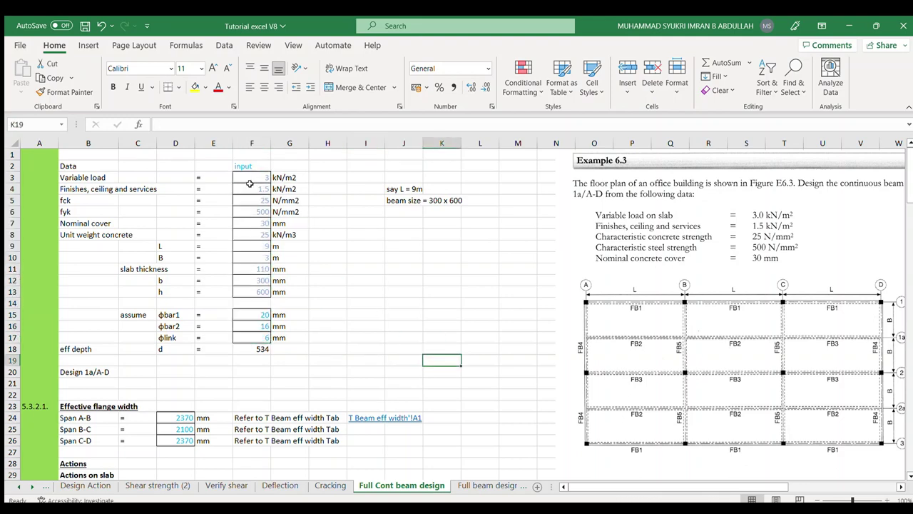
{"action": "scroll", "coordinate": [303, 358], "scroll_direction": "down", "scroll_amount": 3}
{"action": "scroll", "coordinate": [347, 367], "scroll_direction": "down", "scroll_amount": 4}
{"action": "scroll", "coordinate": [347, 368], "scroll_direction": "down", "scroll_amount": 4}
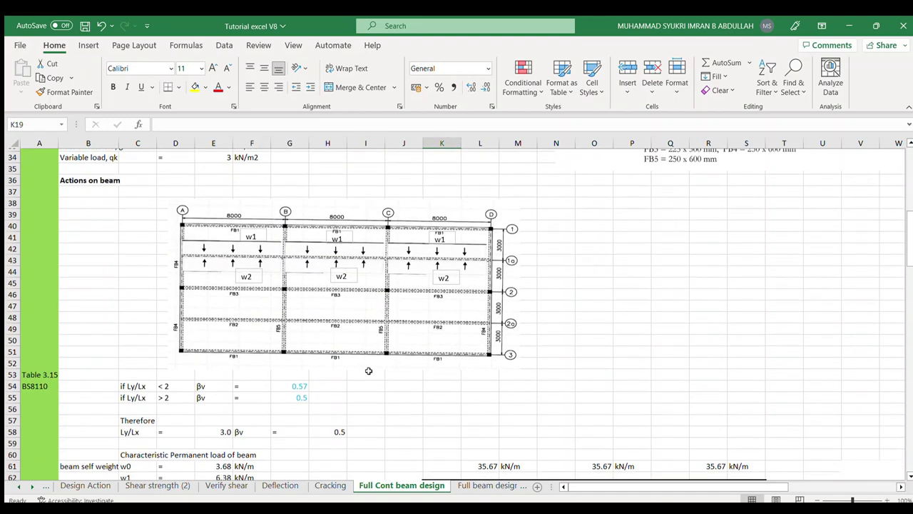
{"action": "scroll", "coordinate": [369, 368], "scroll_direction": "down", "scroll_amount": 1}
{"action": "scroll", "coordinate": [447, 254], "scroll_direction": "down", "scroll_amount": 1}
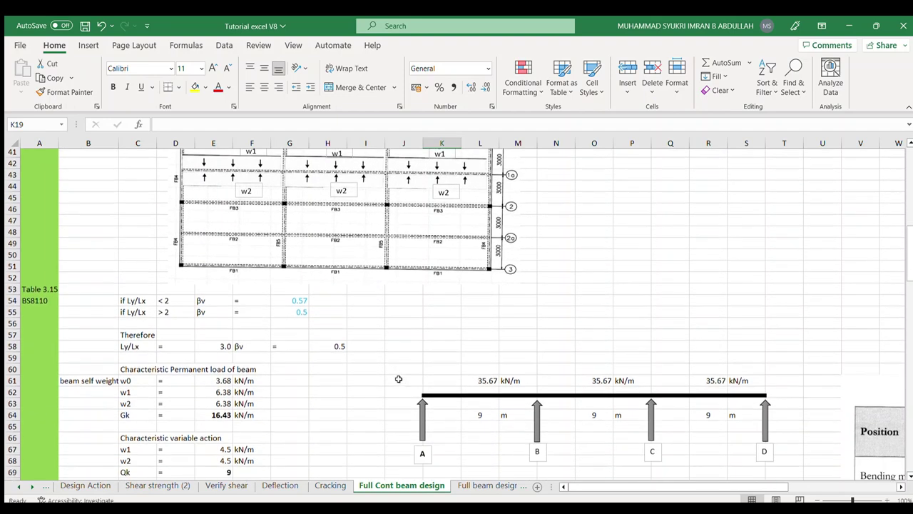
{"action": "scroll", "coordinate": [225, 301], "scroll_direction": "down", "scroll_amount": 2}
{"action": "left_click_drag", "start_coordinate": [134, 245], "coordinate": [327, 257]}
{"action": "left_click", "coordinate": [328, 349]}
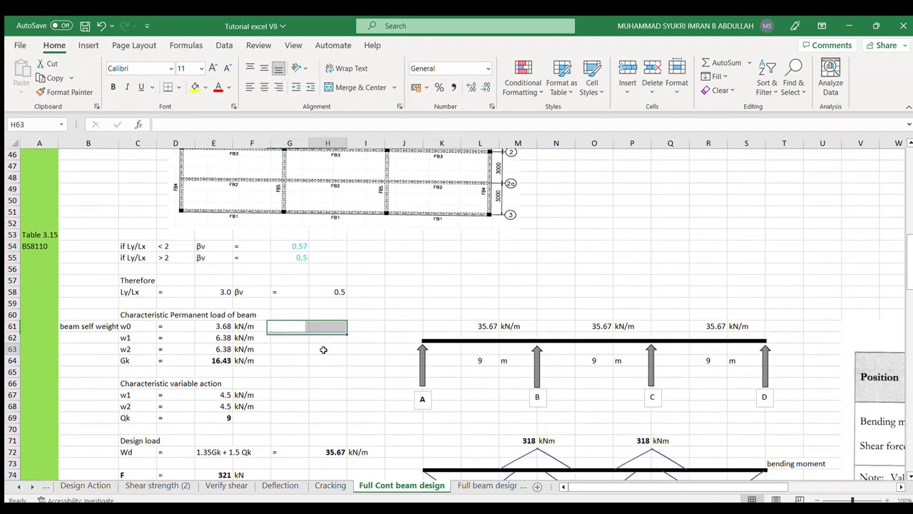
{"action": "scroll", "coordinate": [285, 366], "scroll_direction": "down", "scroll_amount": 3}
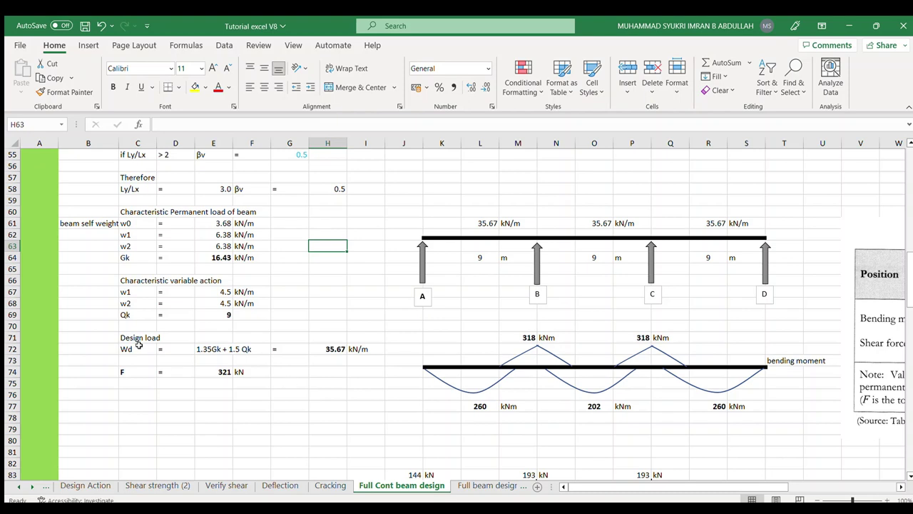
{"action": "left_click_drag", "start_coordinate": [139, 345], "coordinate": [335, 349]}
{"action": "left_click_drag", "start_coordinate": [139, 337], "coordinate": [350, 348]}
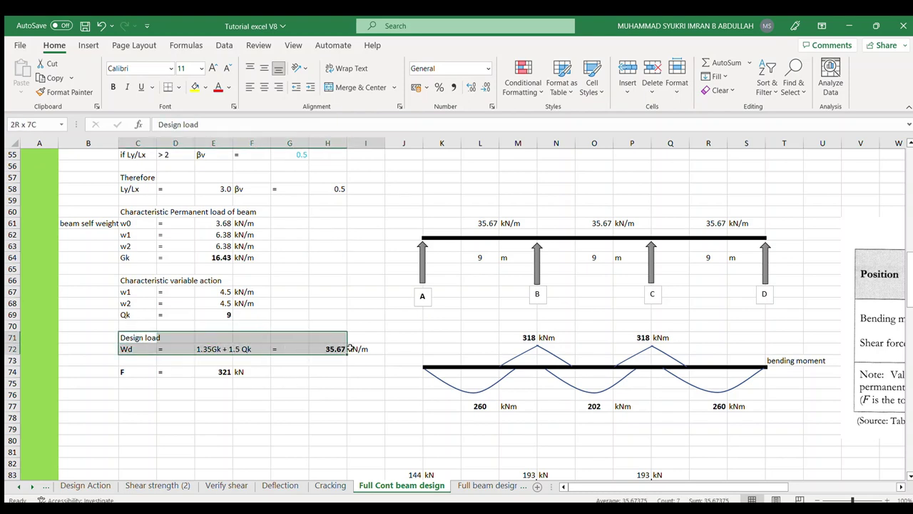
{"action": "left_click", "coordinate": [350, 394]}
{"action": "left_click", "coordinate": [478, 224]}
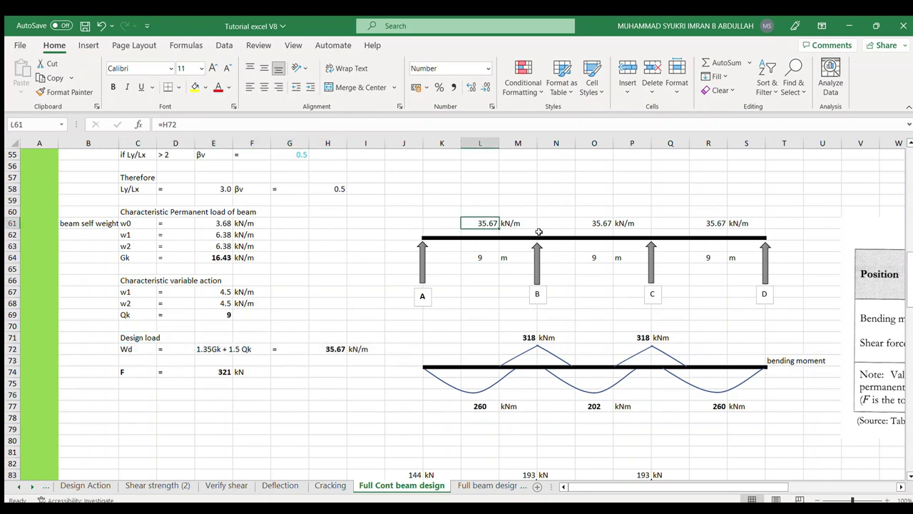
{"action": "left_click", "coordinate": [602, 223]}
{"action": "left_click", "coordinate": [715, 224]}
{"action": "scroll", "coordinate": [314, 377], "scroll_direction": "down", "scroll_amount": 1}
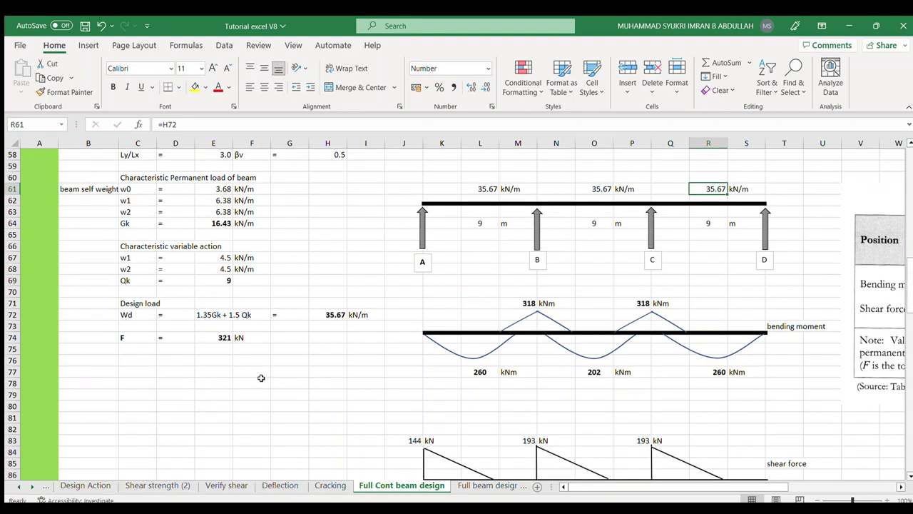
{"action": "scroll", "coordinate": [193, 301], "scroll_direction": "down", "scroll_amount": 2}
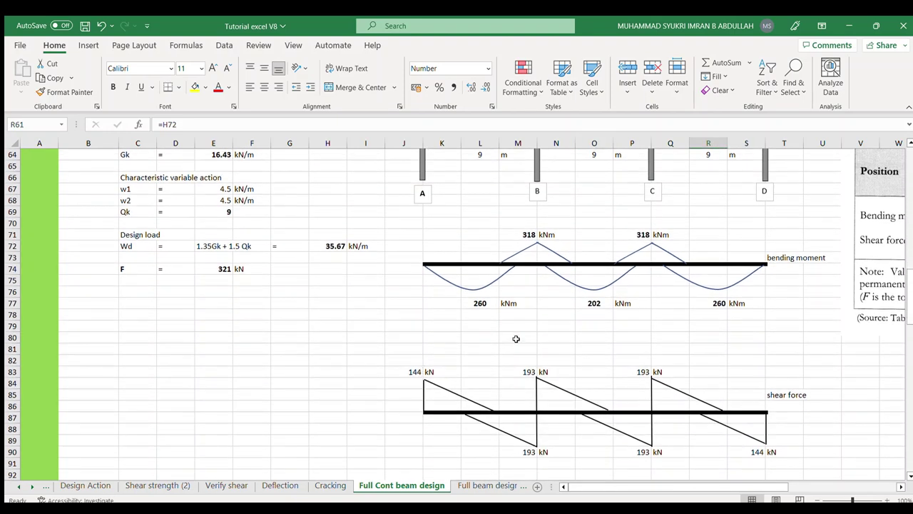
{"action": "left_click", "coordinate": [521, 235]}
{"action": "left_click", "coordinate": [635, 237]}
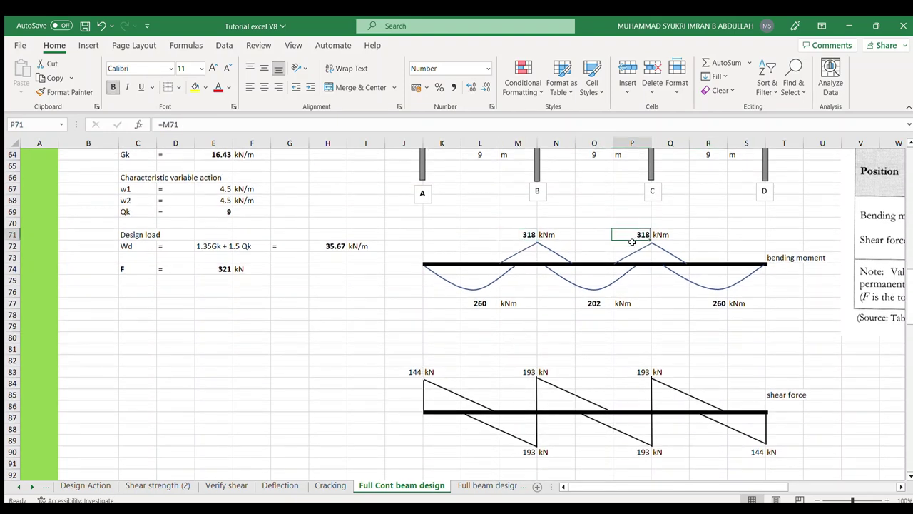
{"action": "left_click", "coordinate": [483, 303]}
{"action": "left_click", "coordinate": [599, 304]}
{"action": "left_click", "coordinate": [705, 308]}
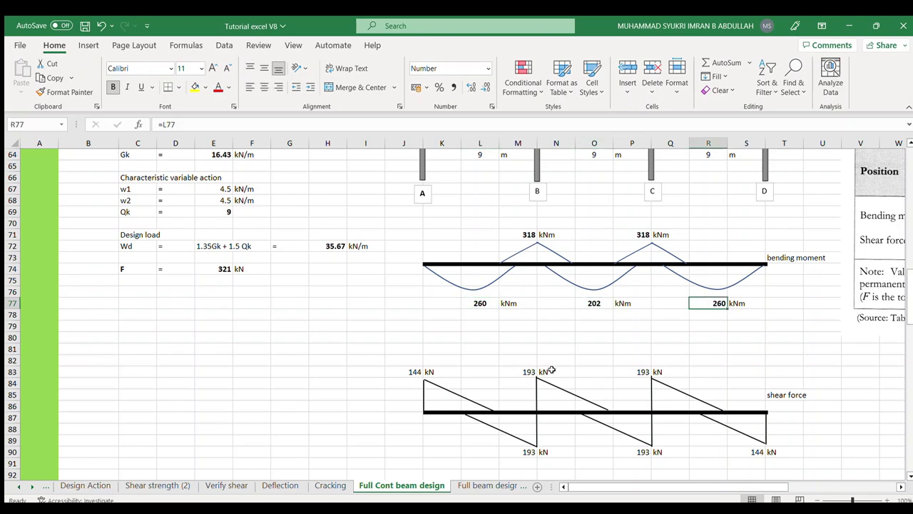
{"action": "scroll", "coordinate": [467, 378], "scroll_direction": "down", "scroll_amount": 2}
{"action": "left_click", "coordinate": [403, 302]}
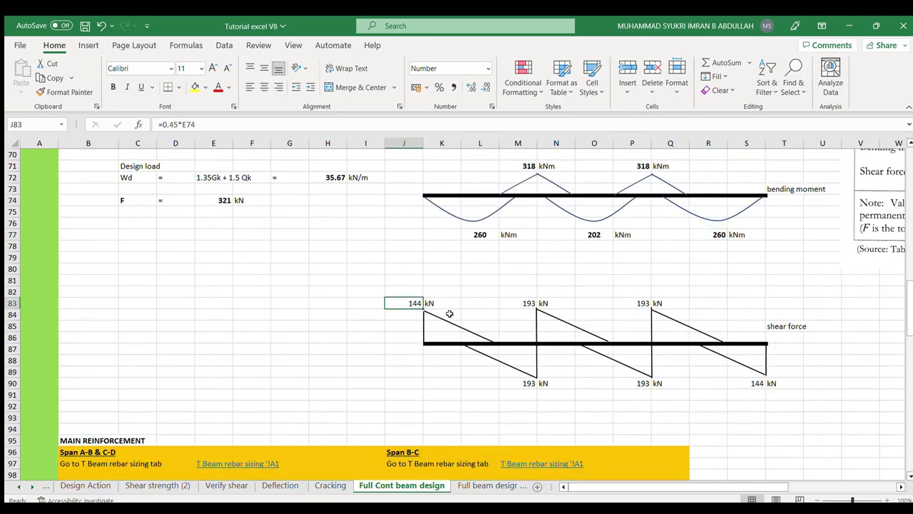
{"action": "left_click", "coordinate": [530, 384]}
{"action": "left_click", "coordinate": [522, 305]}
{"action": "left_click", "coordinate": [627, 305]}
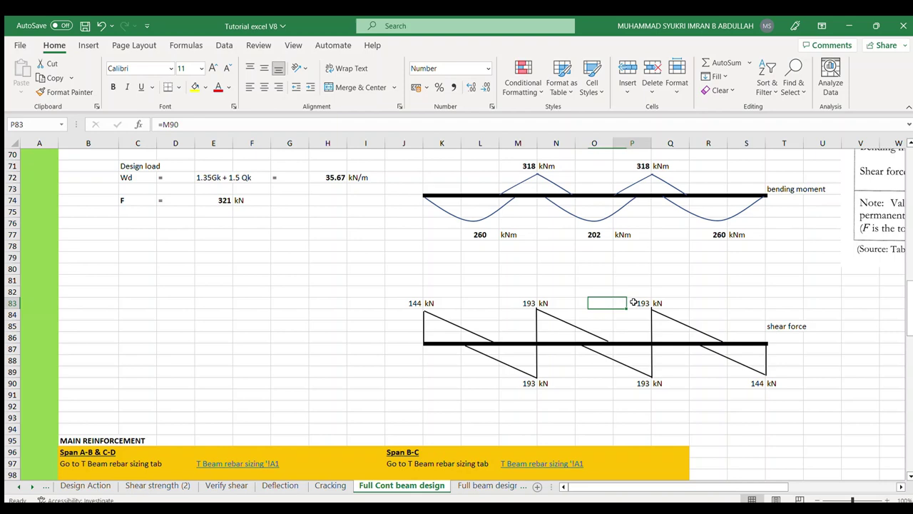
{"action": "left_click", "coordinate": [637, 383]}
{"action": "left_click", "coordinate": [744, 380]}
{"action": "left_click", "coordinate": [777, 326]}
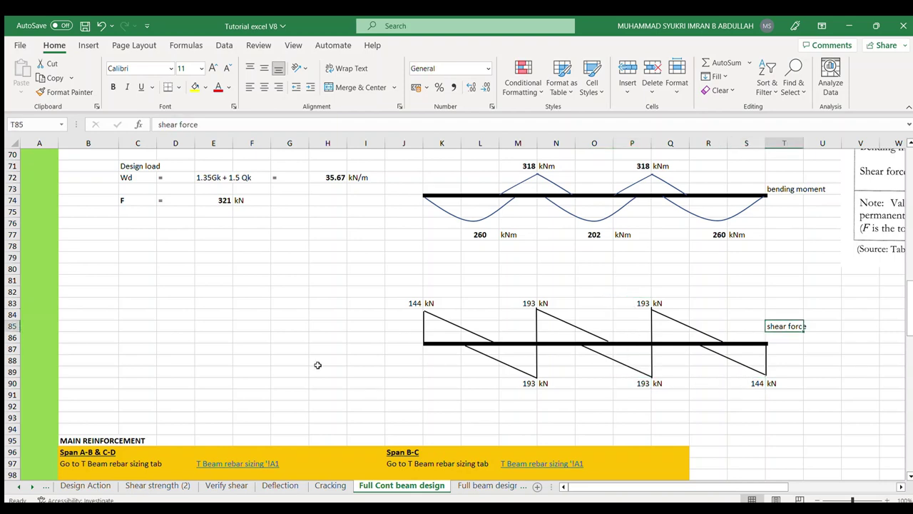
{"action": "scroll", "coordinate": [318, 364], "scroll_direction": "down", "scroll_amount": 3}
{"action": "scroll", "coordinate": [318, 365], "scroll_direction": "down", "scroll_amount": 2}
Point out the MAIN REINFORCEMENT section and its Span A-B & C-D and Span B-C blocks.
{"action": "left_click", "coordinate": [68, 269]}
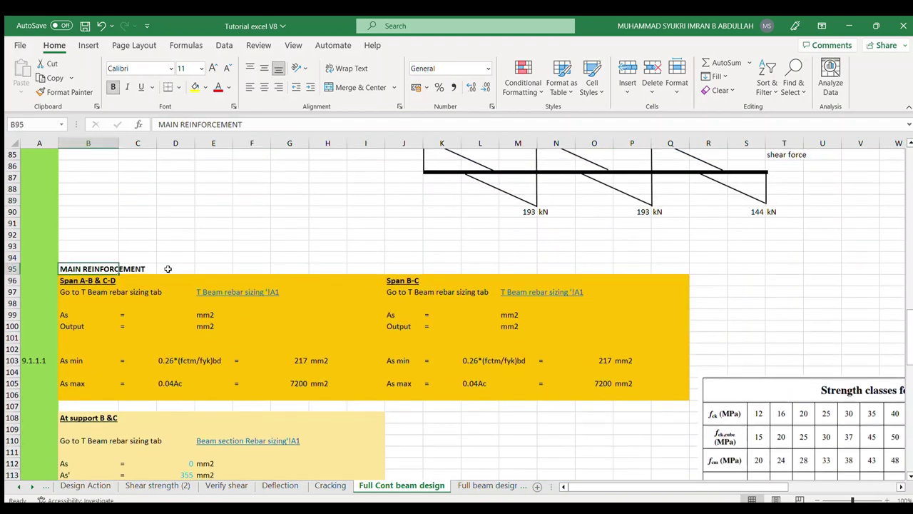
{"action": "left_click", "coordinate": [224, 268]}
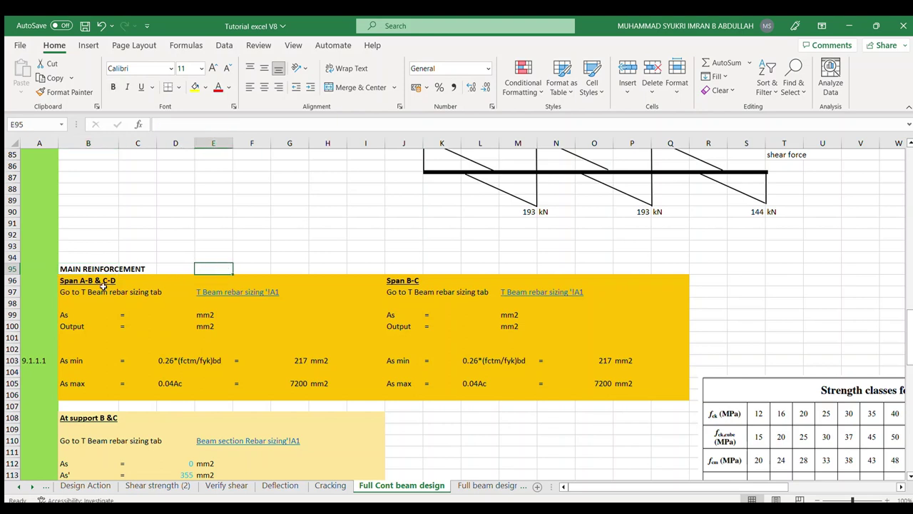
{"action": "left_click", "coordinate": [84, 281]}
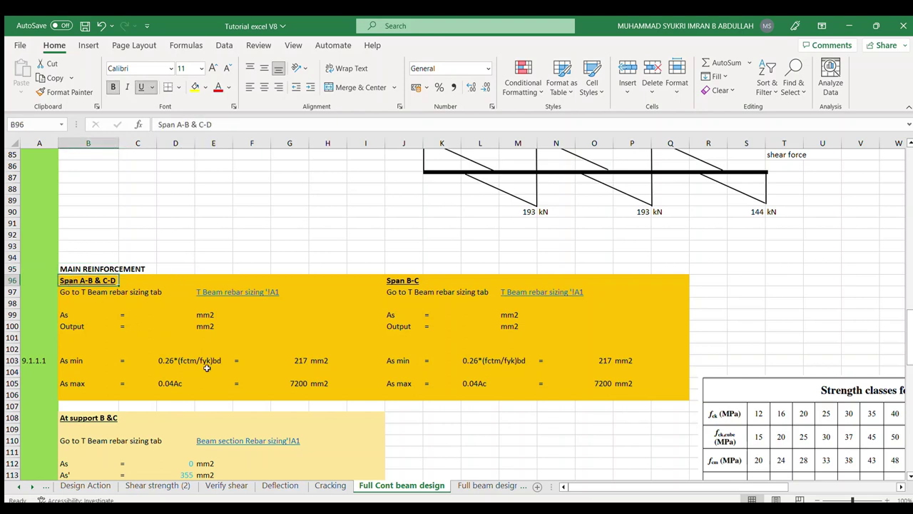
{"action": "left_click", "coordinate": [405, 284]}
{"action": "left_click", "coordinate": [60, 281]}
{"action": "scroll", "coordinate": [331, 360], "scroll_direction": "up", "scroll_amount": 7}
{"action": "scroll", "coordinate": [479, 302], "scroll_direction": "up", "scroll_amount": 3}
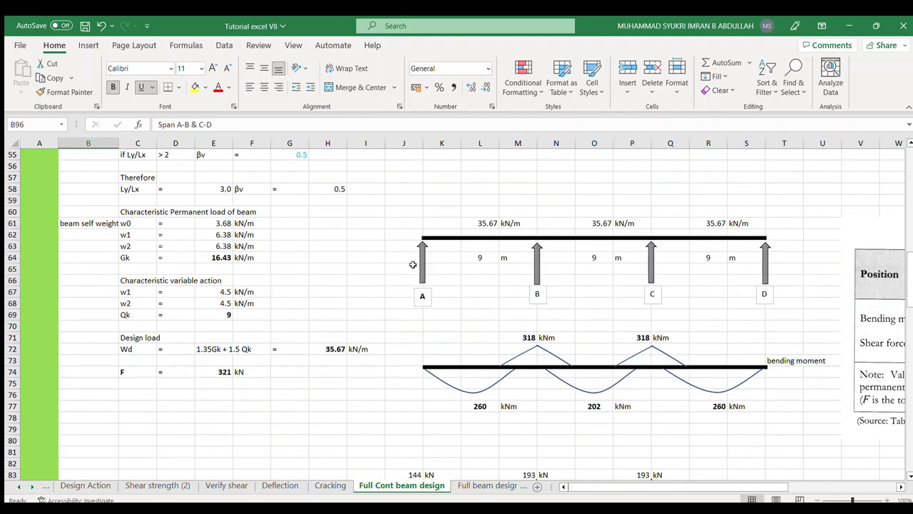
Check the 260 kNm span A-B moment formula and the 2370 mm flange width.
{"action": "left_click", "coordinate": [479, 406]}
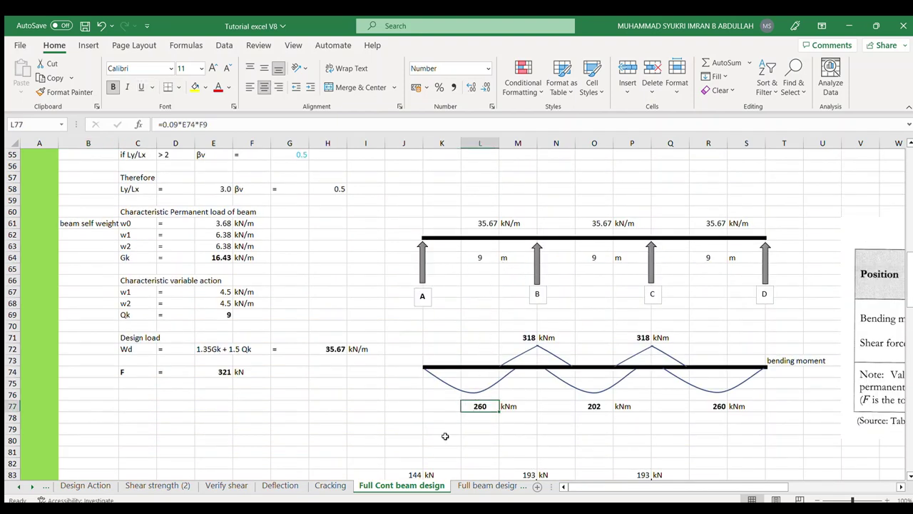
{"action": "scroll", "coordinate": [436, 435], "scroll_direction": "down", "scroll_amount": 2}
{"action": "left_click", "coordinate": [772, 292]}
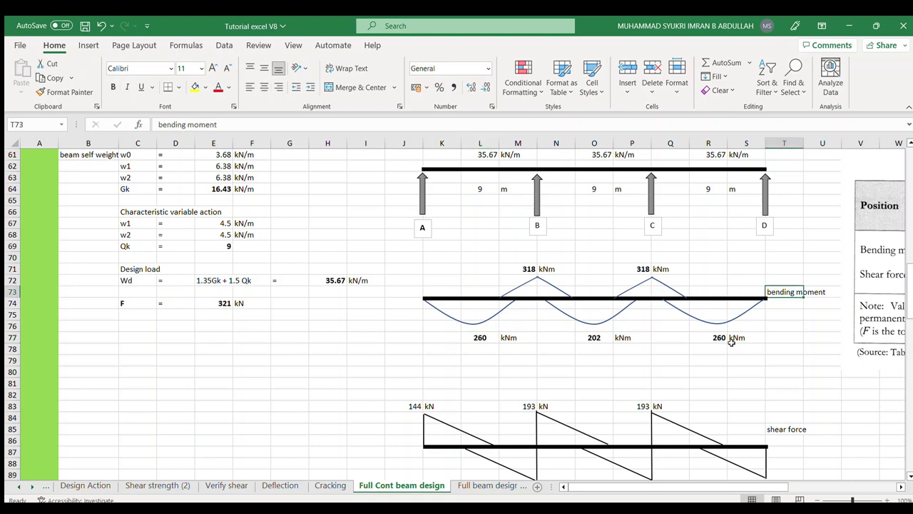
{"action": "left_click", "coordinate": [493, 336]}
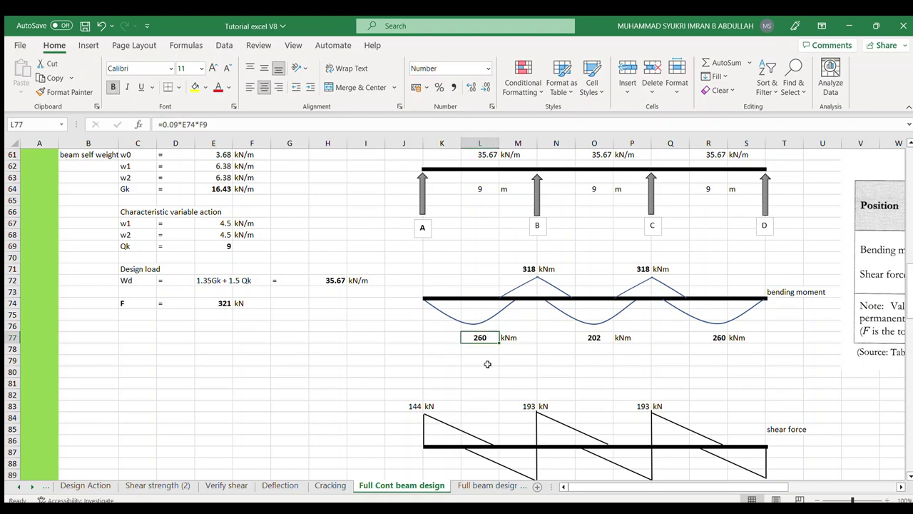
{"action": "scroll", "coordinate": [487, 364], "scroll_direction": "up", "scroll_amount": 3}
{"action": "scroll", "coordinate": [488, 363], "scroll_direction": "up", "scroll_amount": 5}
{"action": "scroll", "coordinate": [487, 364], "scroll_direction": "up", "scroll_amount": 7}
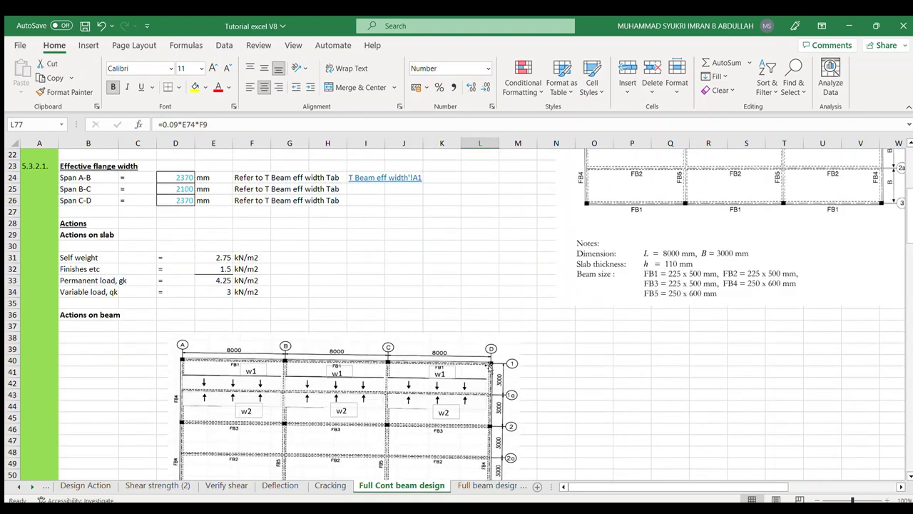
{"action": "left_click", "coordinate": [167, 244]}
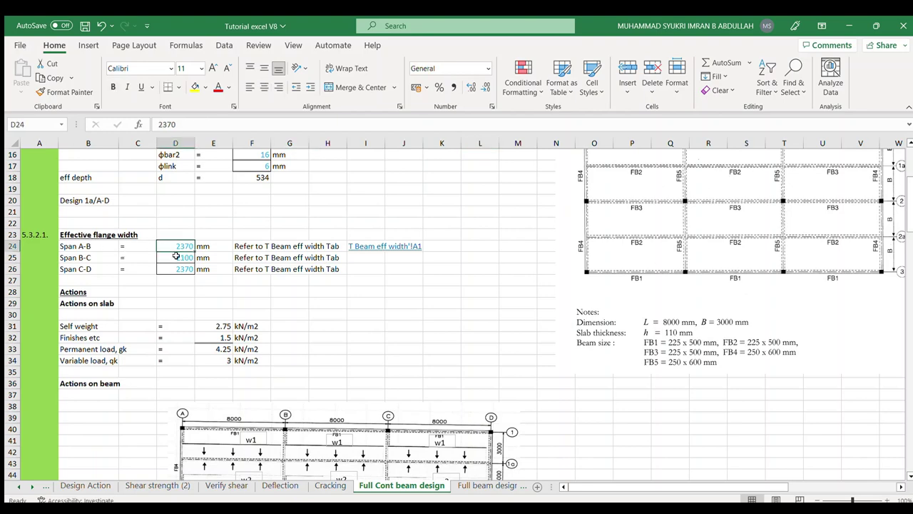
Recheck the 260 kNm span A-B moment, then follow the link to the T Beam rebar sizing sheet.
{"action": "scroll", "coordinate": [560, 347], "scroll_direction": "down", "scroll_amount": 10}
{"action": "scroll", "coordinate": [581, 347], "scroll_direction": "down", "scroll_amount": 4}
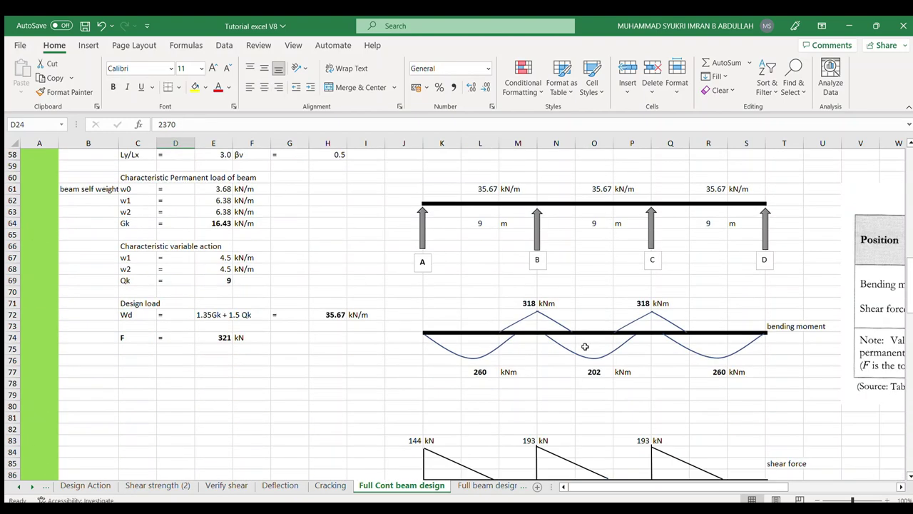
{"action": "scroll", "coordinate": [514, 328], "scroll_direction": "down", "scroll_amount": 2}
{"action": "left_click", "coordinate": [480, 305]}
{"action": "scroll", "coordinate": [497, 351], "scroll_direction": "down", "scroll_amount": 4}
{"action": "scroll", "coordinate": [497, 351], "scroll_direction": "down", "scroll_amount": 2}
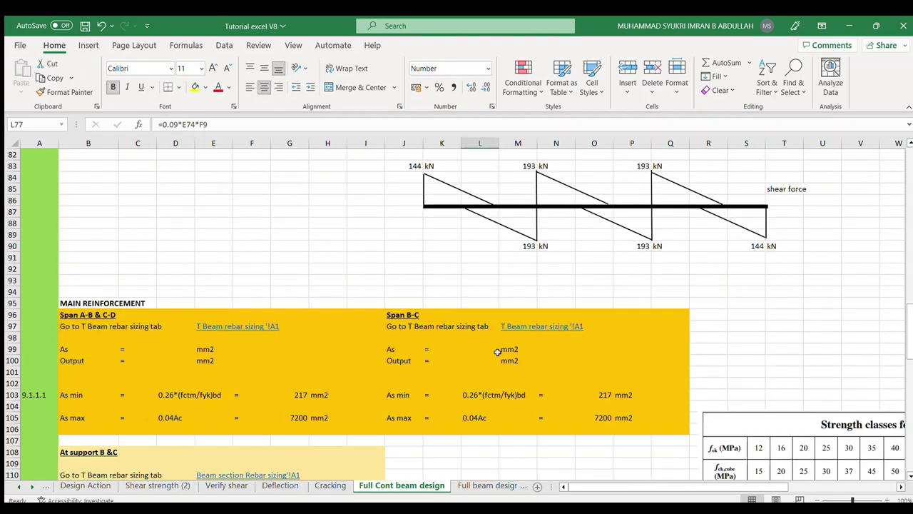
{"action": "scroll", "coordinate": [497, 352], "scroll_direction": "down", "scroll_amount": 2}
{"action": "scroll", "coordinate": [498, 351], "scroll_direction": "up", "scroll_amount": 4}
{"action": "scroll", "coordinate": [497, 352], "scroll_direction": "down", "scroll_amount": 1}
{"action": "scroll", "coordinate": [498, 352], "scroll_direction": "down", "scroll_amount": 3}
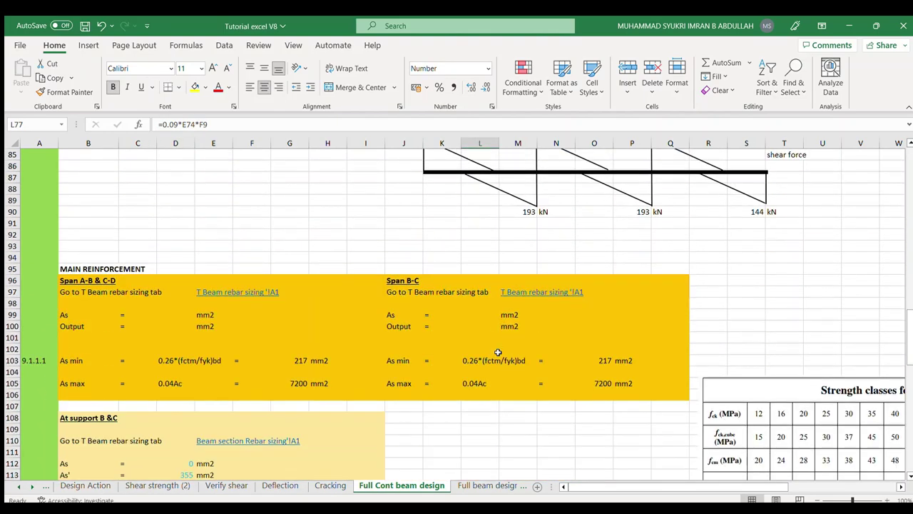
{"action": "scroll", "coordinate": [497, 351], "scroll_direction": "up", "scroll_amount": 7}
{"action": "scroll", "coordinate": [498, 352], "scroll_direction": "up", "scroll_amount": 8}
{"action": "scroll", "coordinate": [498, 351], "scroll_direction": "up", "scroll_amount": 5}
{"action": "scroll", "coordinate": [499, 352], "scroll_direction": "up", "scroll_amount": 3}
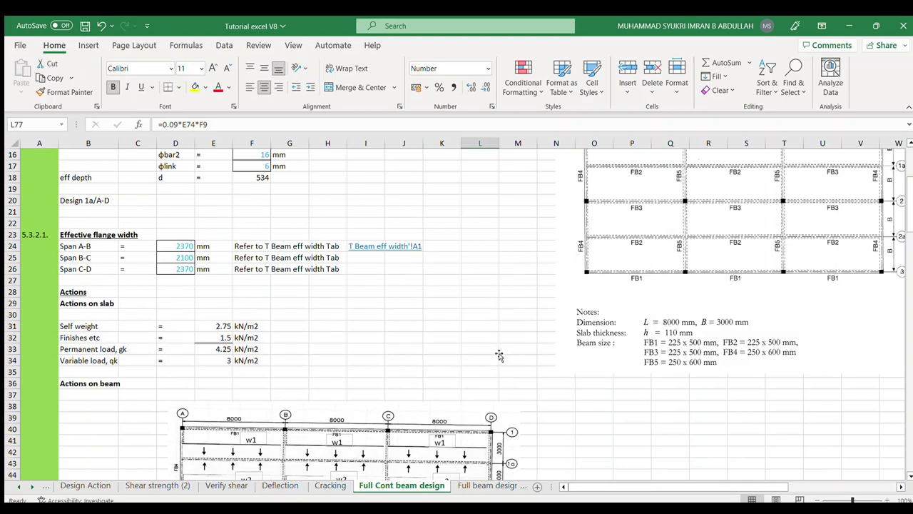
{"action": "scroll", "coordinate": [499, 352], "scroll_direction": "down", "scroll_amount": 5}
{"action": "scroll", "coordinate": [500, 353], "scroll_direction": "down", "scroll_amount": 9}
{"action": "scroll", "coordinate": [480, 256], "scroll_direction": "down", "scroll_amount": 3}
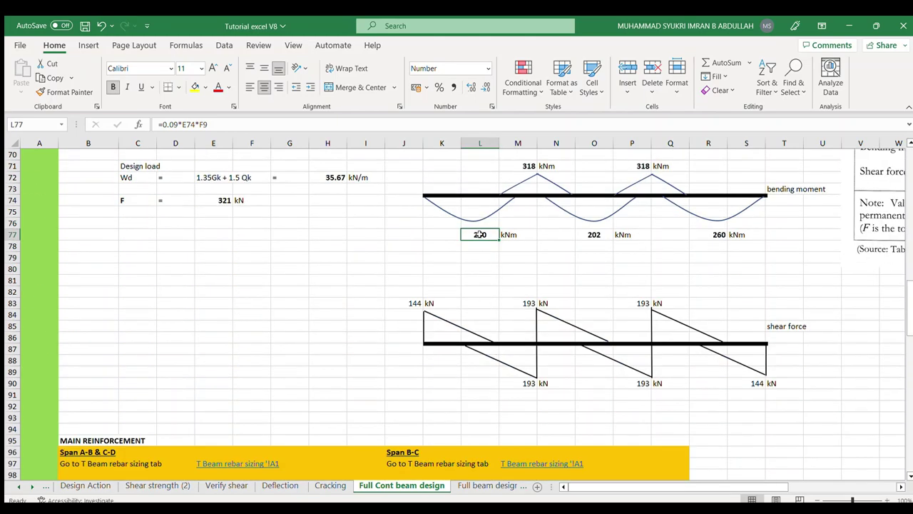
{"action": "scroll", "coordinate": [480, 234], "scroll_direction": "down", "scroll_amount": 5}
{"action": "left_click", "coordinate": [208, 291]}
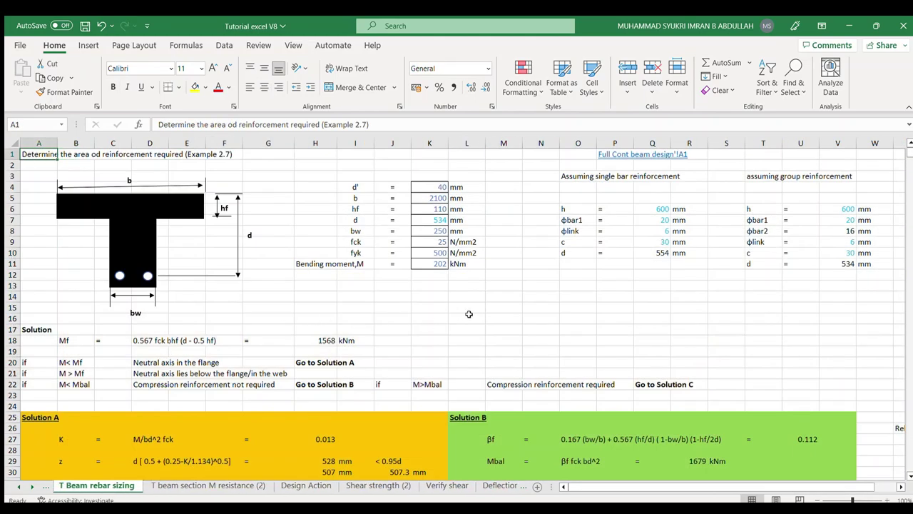
Set the flange width b to 2370 mm and the bending moment to 260 kNm.
{"action": "left_click", "coordinate": [422, 200]}
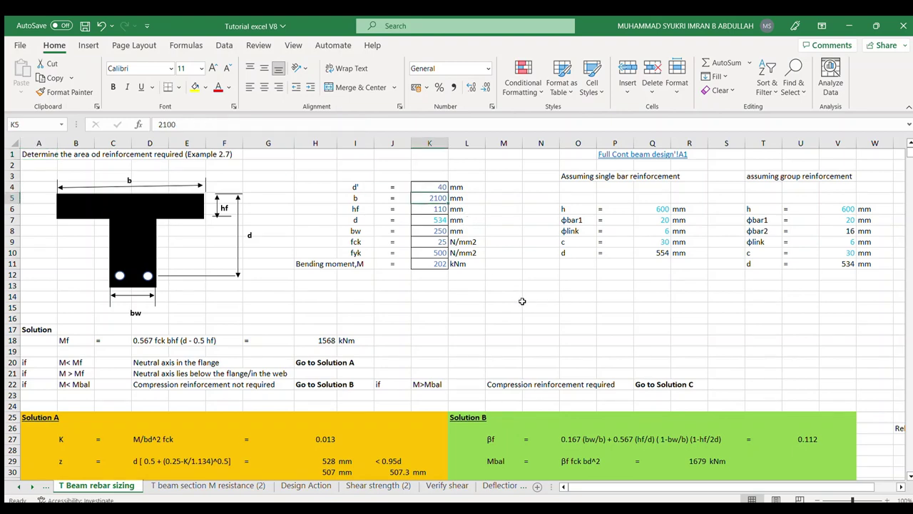
{"action": "type", "text": "237"}
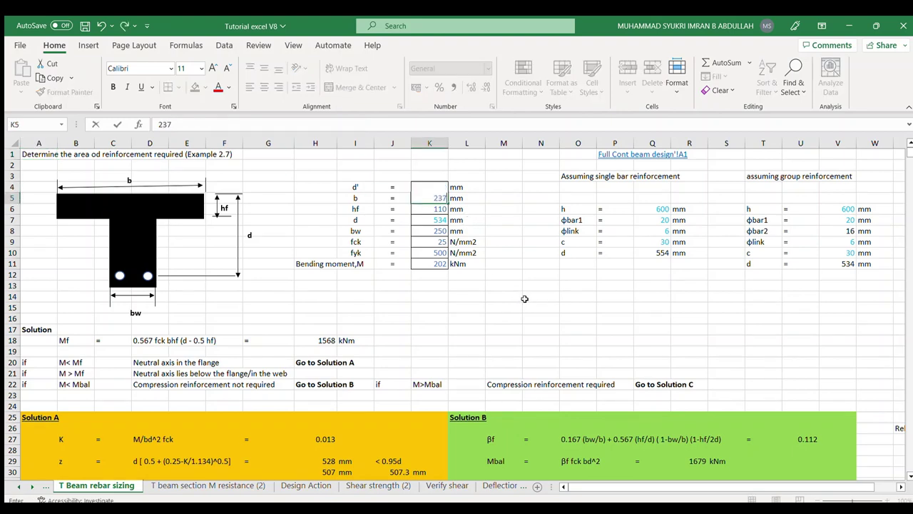
{"action": "type", "text": "0"}
{"action": "left_click", "coordinate": [505, 319]}
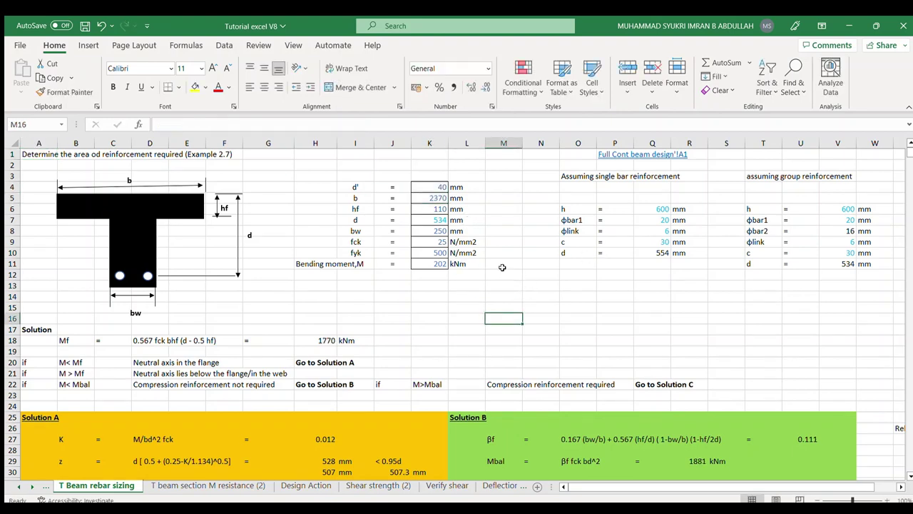
{"action": "left_click", "coordinate": [434, 264]}
{"action": "type", "text": "26"}
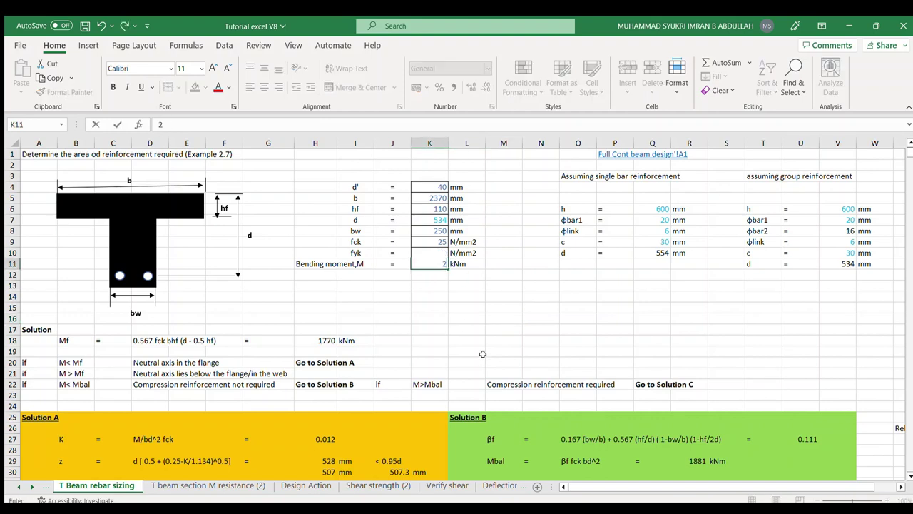
{"action": "type", "text": "0"}
{"action": "left_click", "coordinate": [516, 319]}
{"action": "left_click", "coordinate": [439, 265]}
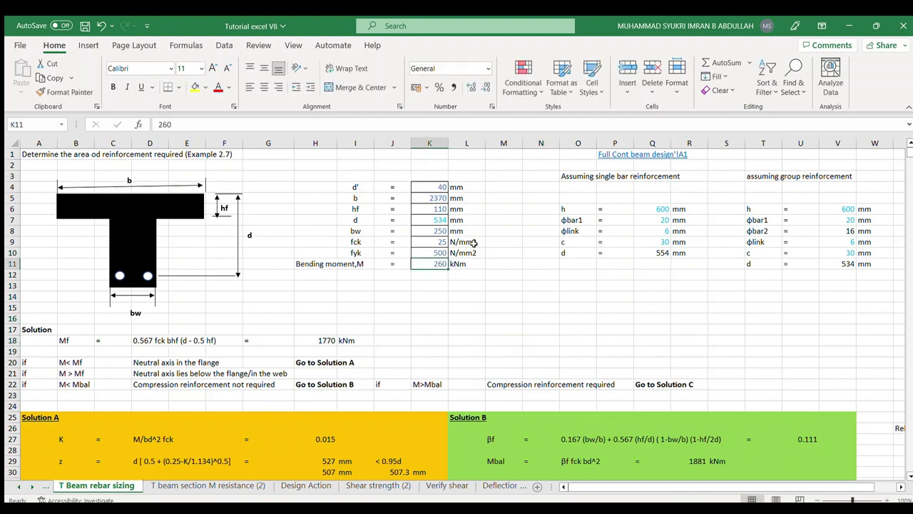
Review the single-bar and group reinforcement inputs, including beam depth h and effective depth d of 534.
{"action": "left_click", "coordinate": [657, 207]}
{"action": "key", "text": "Down"}
{"action": "key", "text": "Down"}
{"action": "key", "text": "Down"}
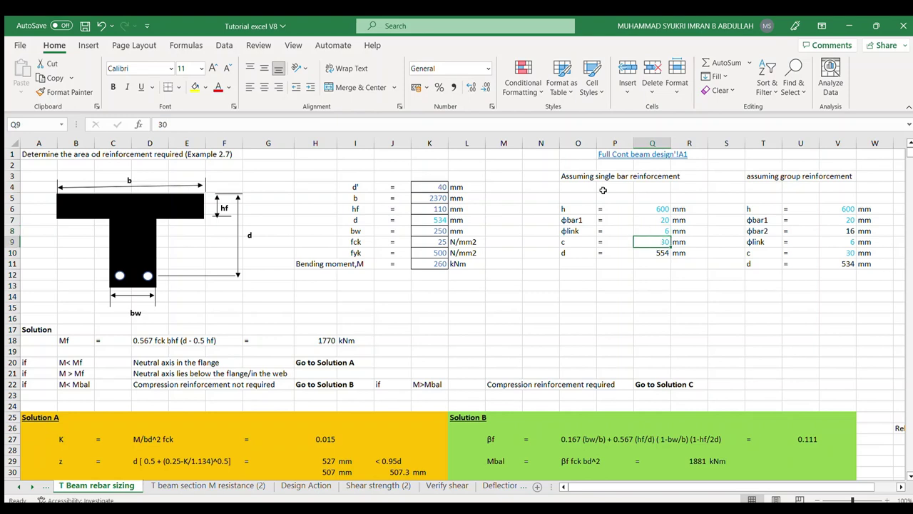
{"action": "left_click", "coordinate": [572, 177]}
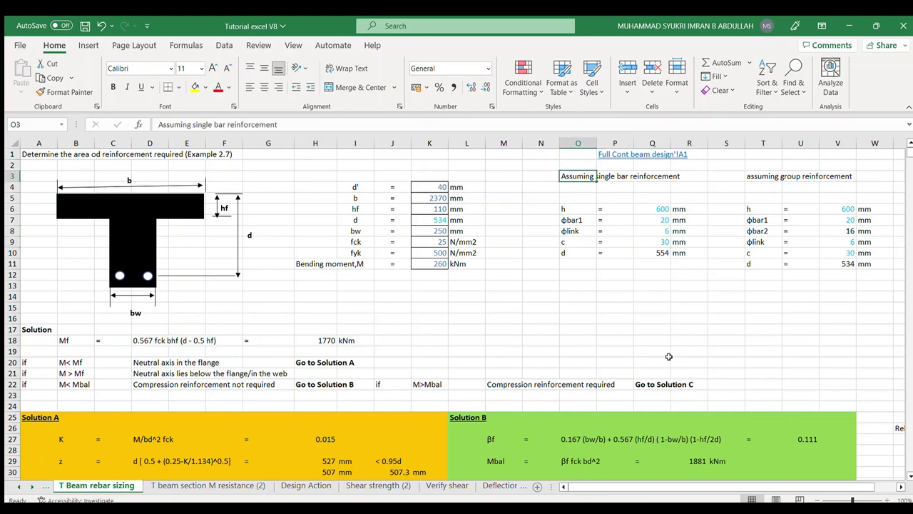
{"action": "left_click", "coordinate": [765, 177]}
{"action": "left_click", "coordinate": [846, 210]}
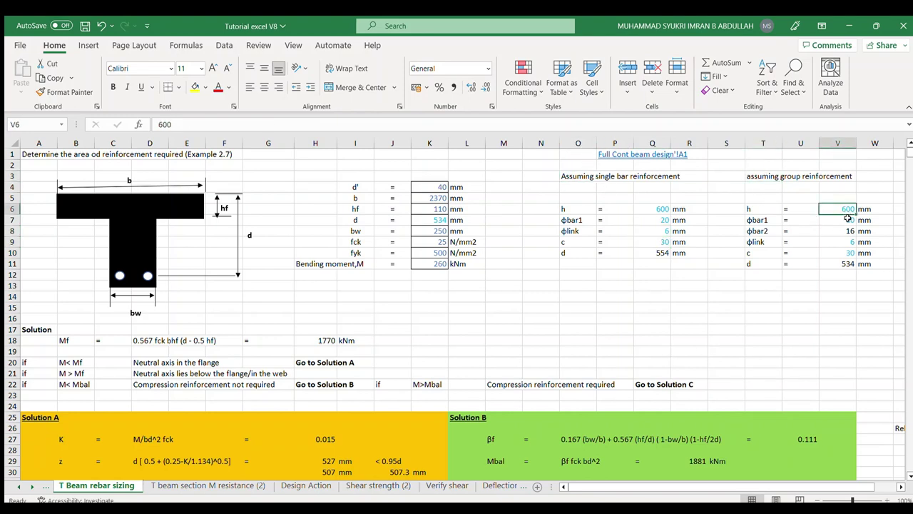
{"action": "left_click", "coordinate": [848, 219]}
{"action": "left_click", "coordinate": [844, 230]}
{"action": "left_click", "coordinate": [840, 252]}
{"action": "left_click", "coordinate": [821, 264]}
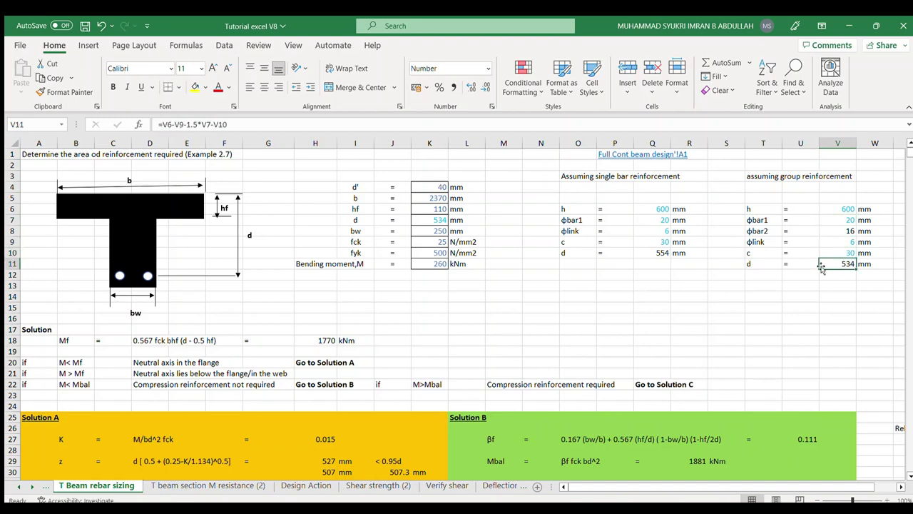
{"action": "left_click", "coordinate": [438, 220]}
Change the web width bw to 300 mm, recheck the inputs, and return to Full Cont beam design.
{"action": "left_click", "coordinate": [429, 231]}
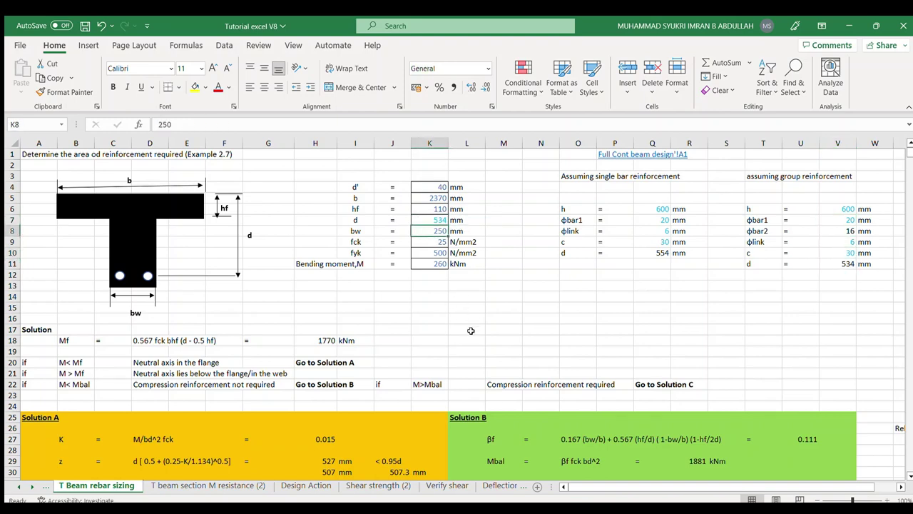
{"action": "type", "text": "300"}
{"action": "left_click", "coordinate": [470, 331]}
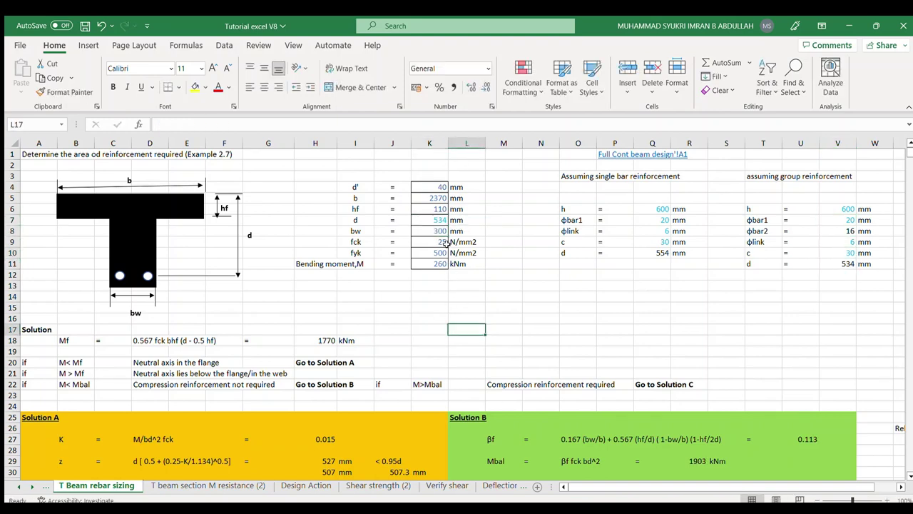
{"action": "left_click", "coordinate": [429, 242]}
{"action": "left_click", "coordinate": [428, 253]}
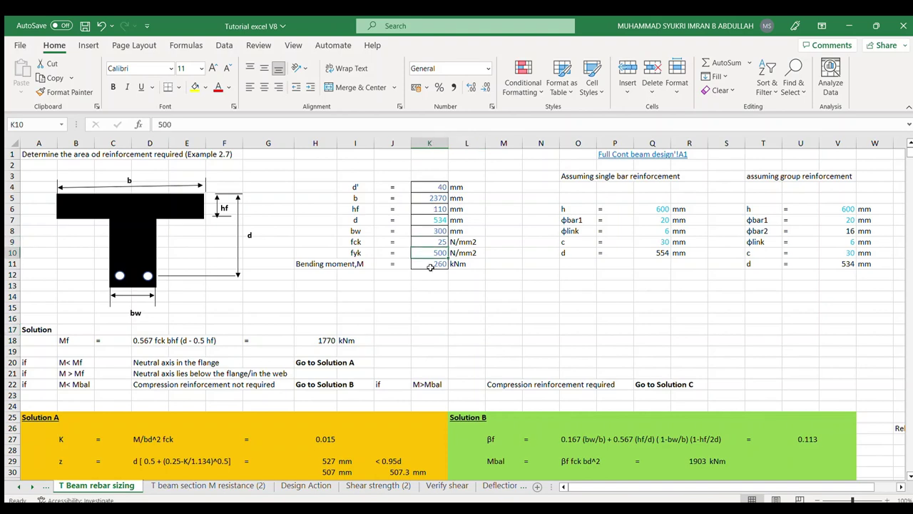
{"action": "left_click", "coordinate": [430, 264]}
{"action": "left_click", "coordinate": [423, 201]}
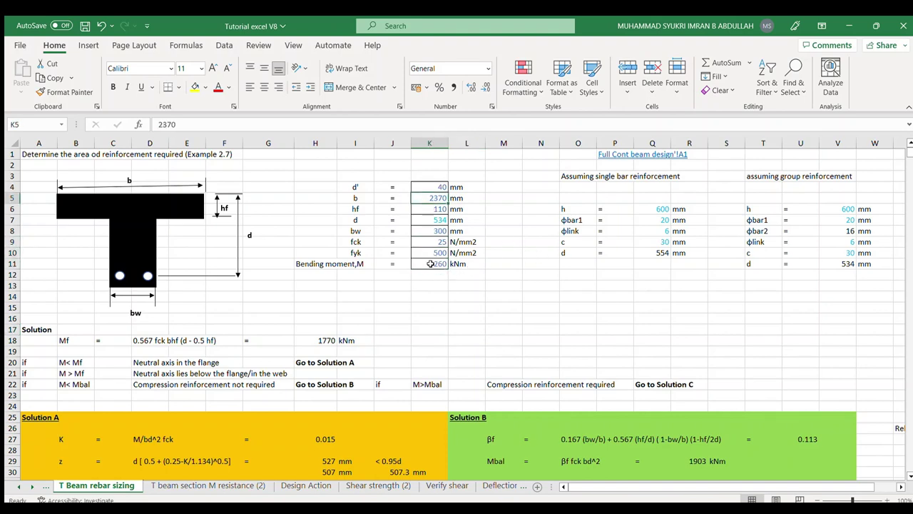
{"action": "left_click", "coordinate": [618, 154]}
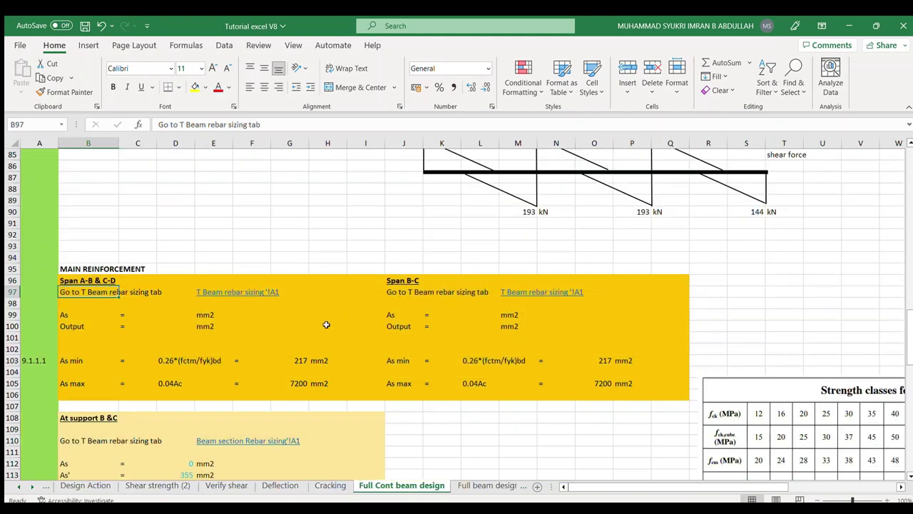
{"action": "scroll", "coordinate": [326, 324], "scroll_direction": "up", "scroll_amount": 3}
{"action": "scroll", "coordinate": [350, 335], "scroll_direction": "up", "scroll_amount": 6}
{"action": "left_click", "coordinate": [471, 371]}
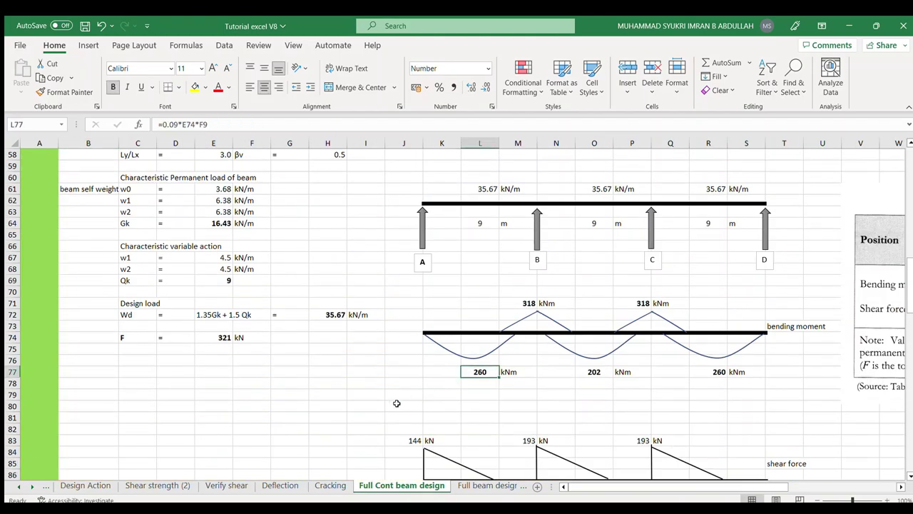
{"action": "scroll", "coordinate": [227, 369], "scroll_direction": "up", "scroll_amount": 9}
{"action": "scroll", "coordinate": [210, 369], "scroll_direction": "up", "scroll_amount": 8}
{"action": "left_click", "coordinate": [170, 349]}
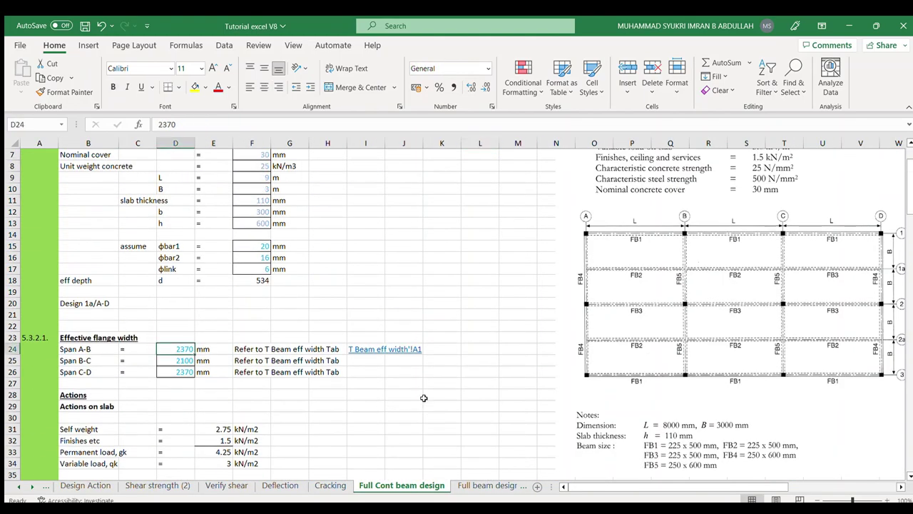
{"action": "scroll", "coordinate": [546, 379], "scroll_direction": "down", "scroll_amount": 17}
{"action": "scroll", "coordinate": [550, 379], "scroll_direction": "down", "scroll_amount": 4}
{"action": "scroll", "coordinate": [188, 324], "scroll_direction": "down", "scroll_amount": 5}
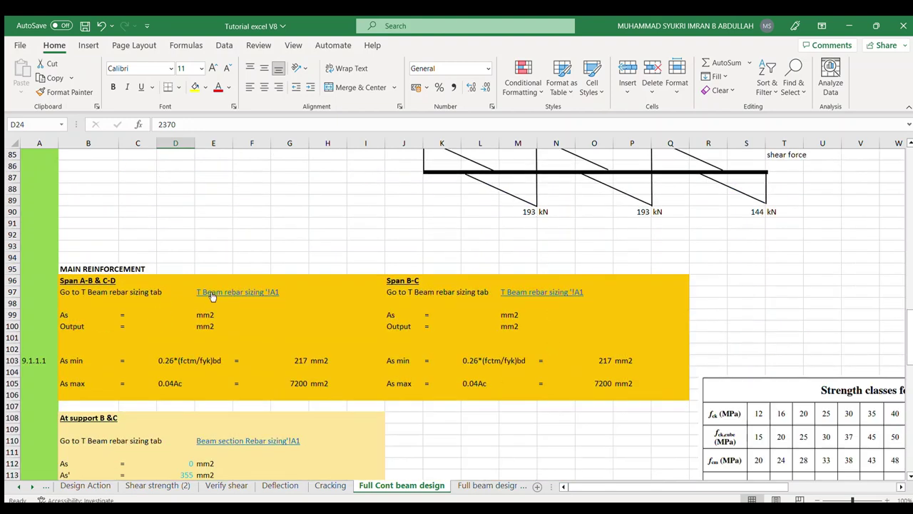
{"action": "left_click", "coordinate": [140, 315]}
{"action": "left_click", "coordinate": [148, 327]}
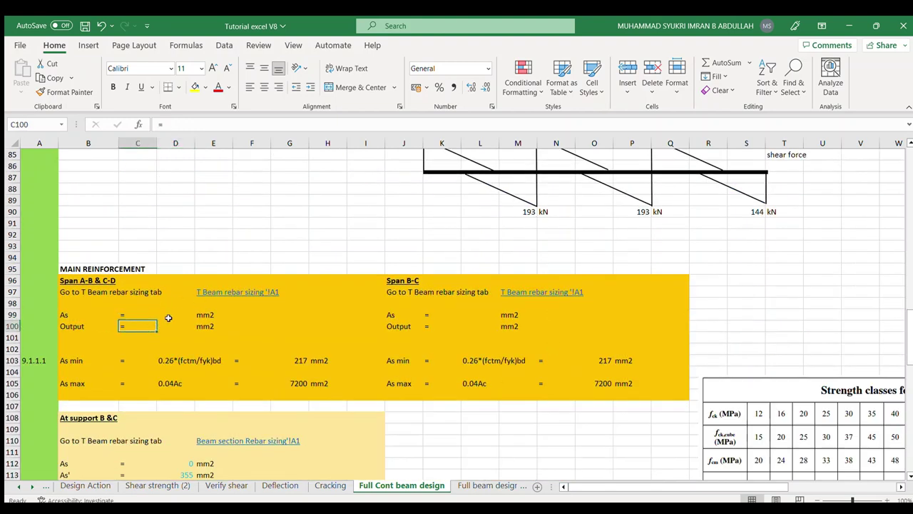
{"action": "left_click", "coordinate": [210, 292]}
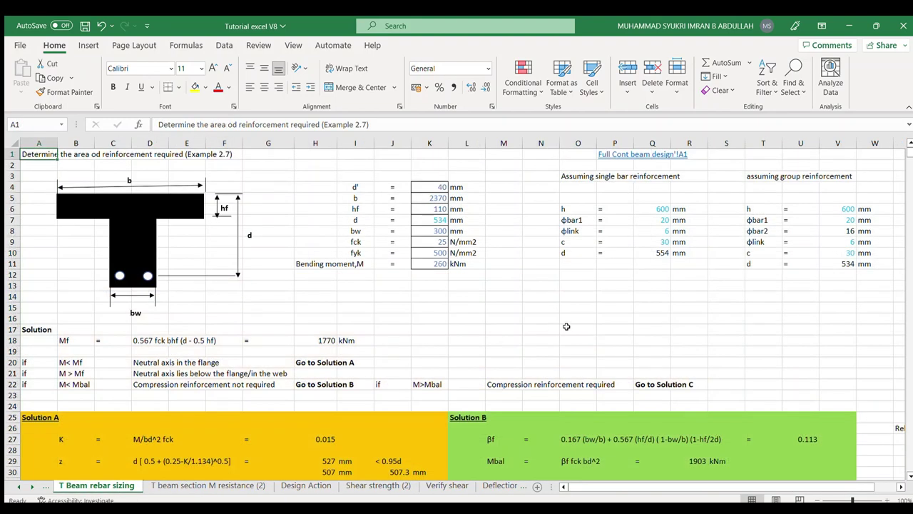
{"action": "scroll", "coordinate": [574, 331], "scroll_direction": "down", "scroll_amount": 3}
{"action": "scroll", "coordinate": [574, 332], "scroll_direction": "down", "scroll_amount": 2}
{"action": "scroll", "coordinate": [576, 333], "scroll_direction": "up", "scroll_amount": 5}
{"action": "left_click", "coordinate": [432, 263]}
{"action": "left_click", "coordinate": [308, 340]}
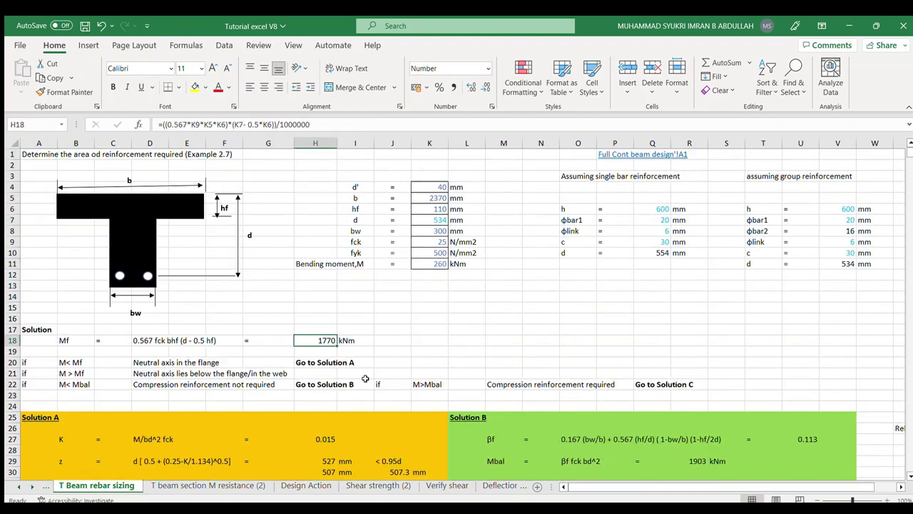
{"action": "scroll", "coordinate": [358, 364], "scroll_direction": "down", "scroll_amount": 2}
{"action": "left_click_drag", "start_coordinate": [150, 292], "coordinate": [367, 291]}
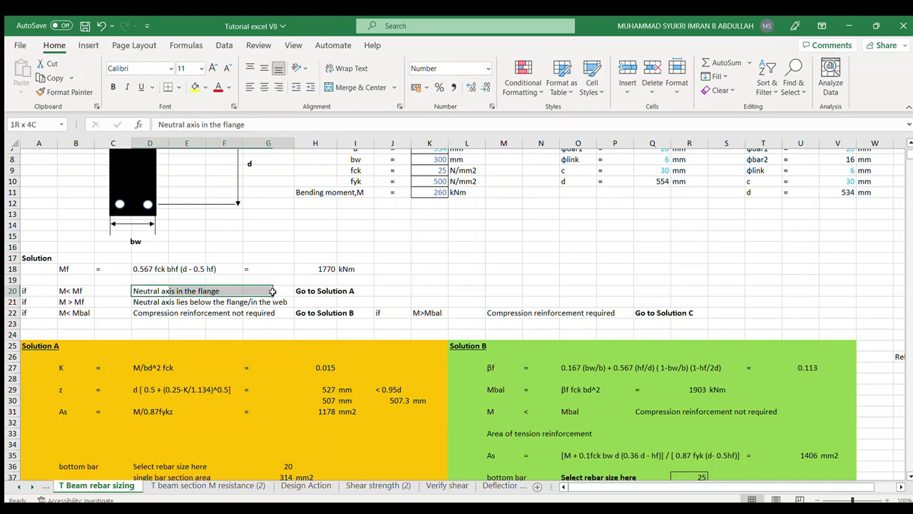
{"action": "left_click", "coordinate": [492, 289]}
{"action": "scroll", "coordinate": [492, 290], "scroll_direction": "down", "scroll_amount": 5}
{"action": "scroll", "coordinate": [214, 321], "scroll_direction": "up", "scroll_amount": 3}
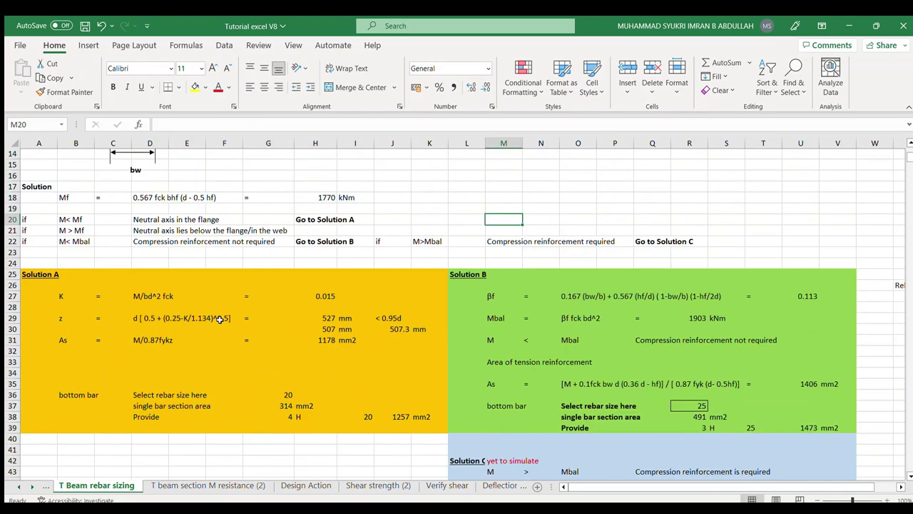
{"action": "left_click", "coordinate": [65, 340]}
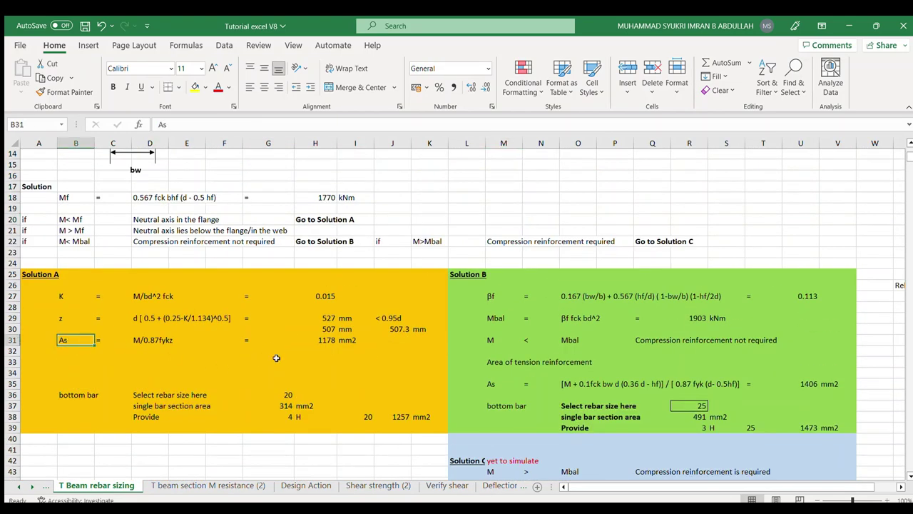
{"action": "left_click", "coordinate": [316, 340]}
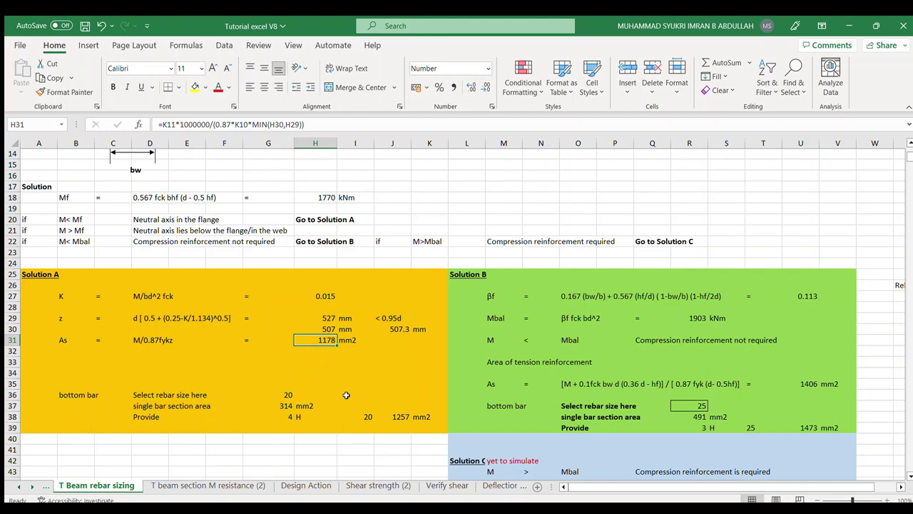
{"action": "left_click", "coordinate": [398, 416]}
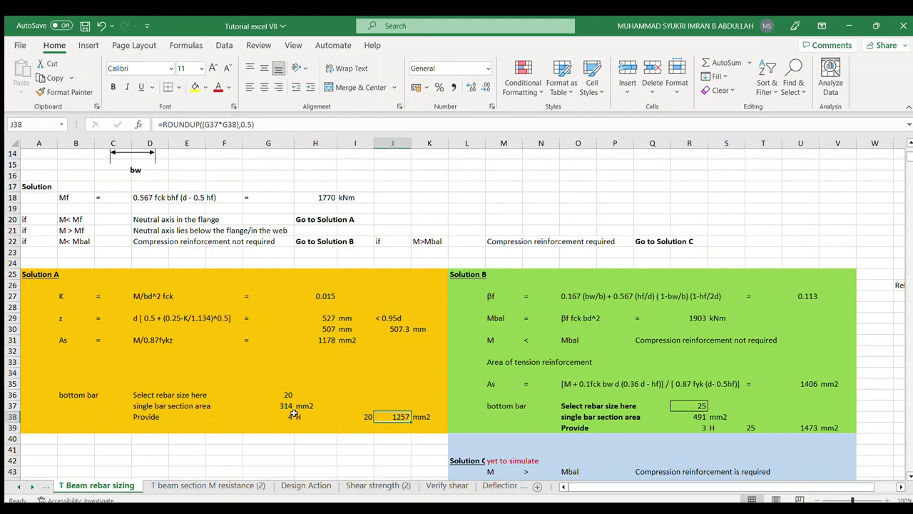
{"action": "left_click_drag", "start_coordinate": [293, 416], "coordinate": [428, 416]}
{"action": "left_click", "coordinate": [355, 438]}
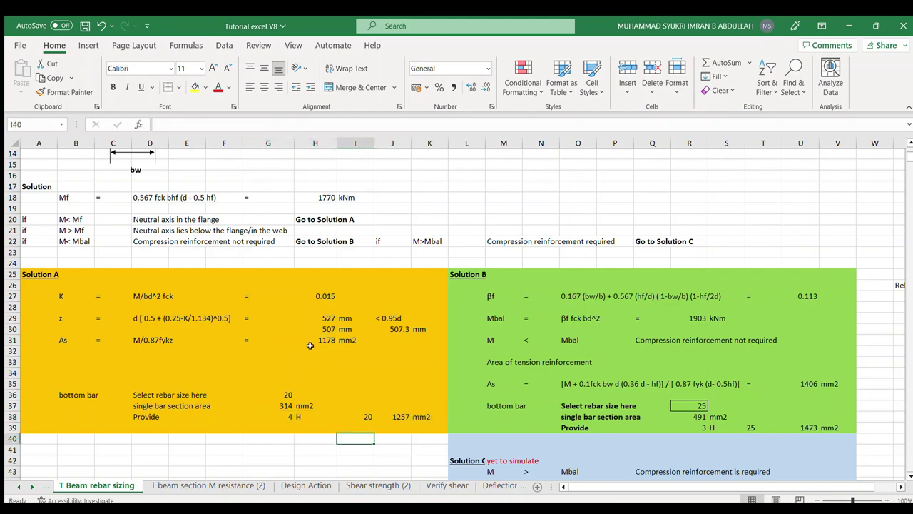
{"action": "left_click", "coordinate": [310, 343]}
{"action": "scroll", "coordinate": [417, 377], "scroll_direction": "up", "scroll_amount": 4}
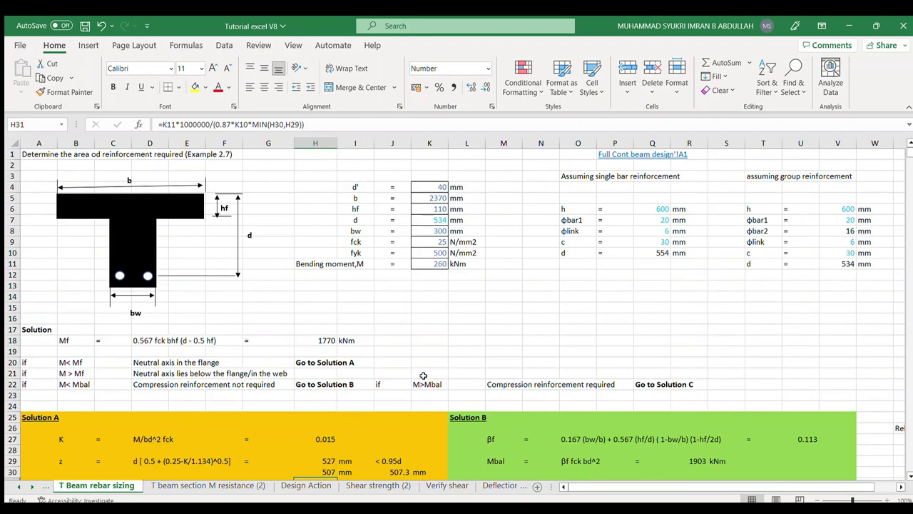
{"action": "left_click", "coordinate": [617, 157]}
Begin entering span A-B's required steel area As in the Full Cont beam design sheet.
{"action": "scroll", "coordinate": [178, 379], "scroll_direction": "down", "scroll_amount": 3}
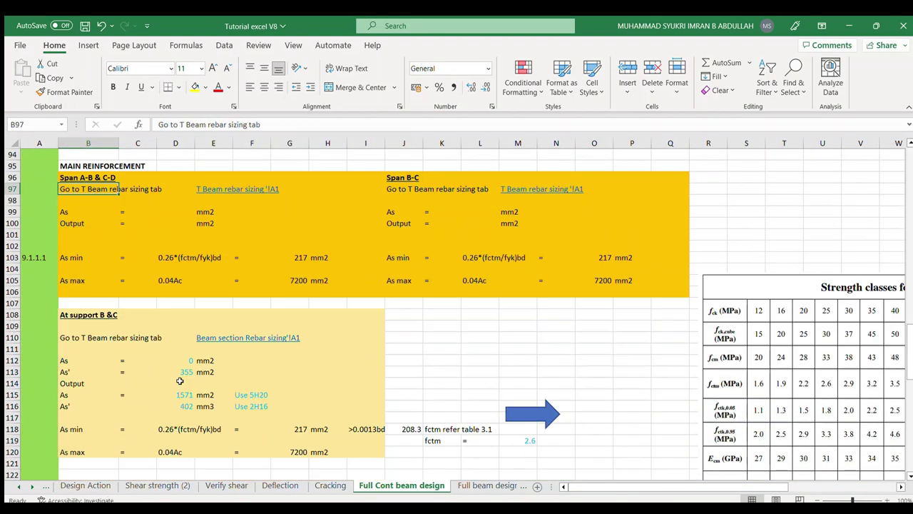
{"action": "scroll", "coordinate": [166, 366], "scroll_direction": "up", "scroll_amount": 3}
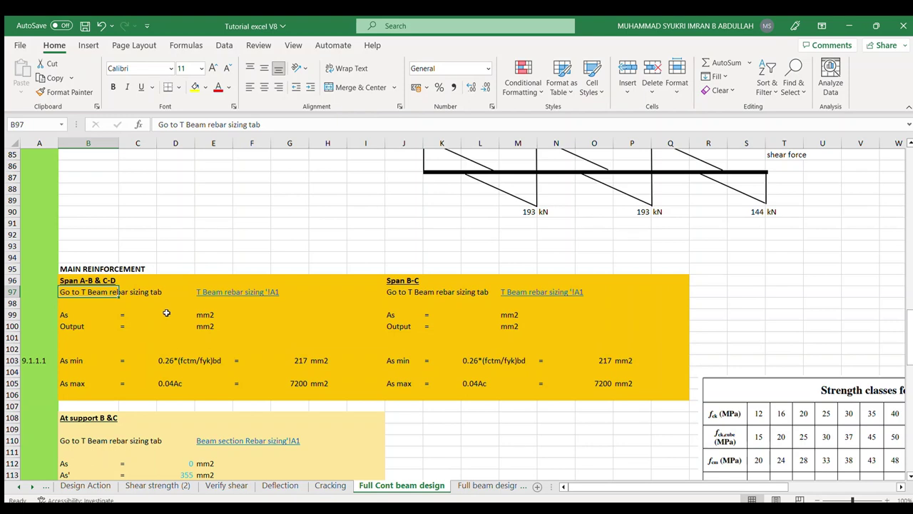
{"action": "left_click", "coordinate": [166, 312]}
{"action": "type", "text": "11"}
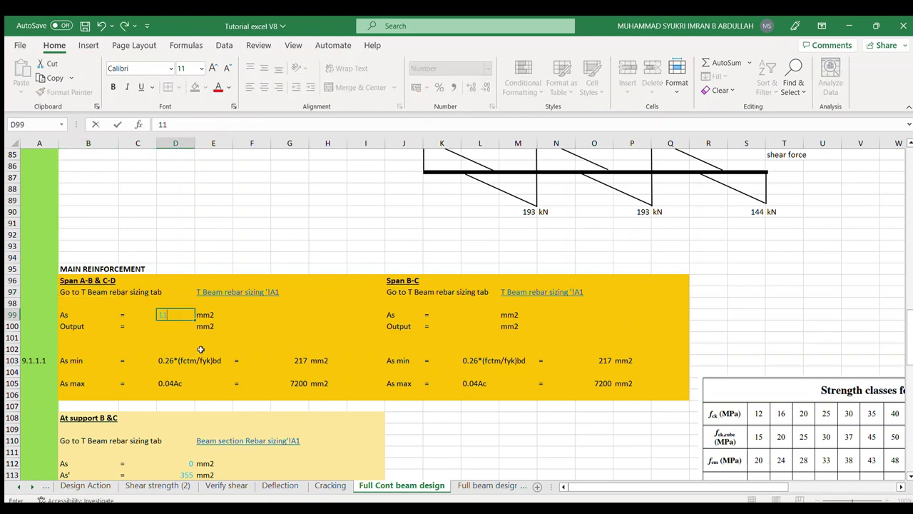
{"action": "type", "text": "57"}
{"action": "key", "text": "Return"}
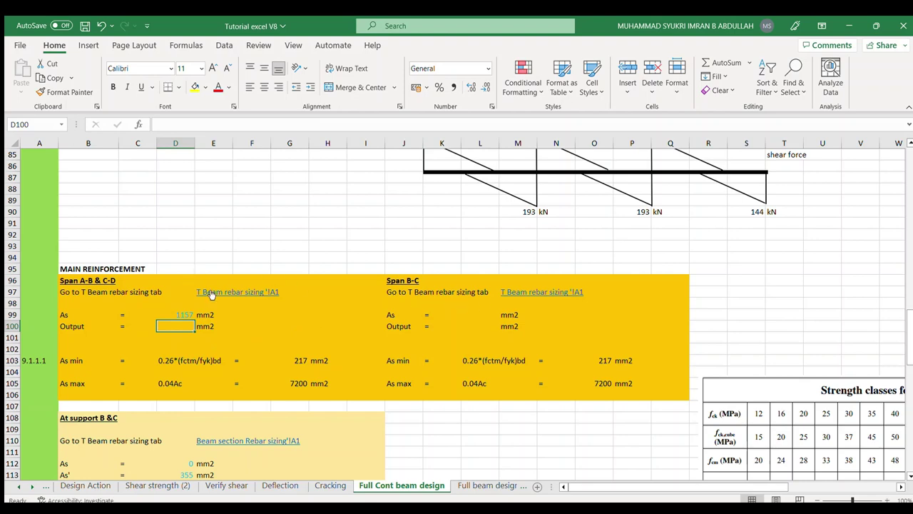
Look up the required steel area in Solution A on the T Beam rebar sizing sheet, then come back.
{"action": "left_click", "coordinate": [212, 294]}
{"action": "scroll", "coordinate": [432, 349], "scroll_direction": "down", "scroll_amount": 3}
{"action": "scroll", "coordinate": [384, 353], "scroll_direction": "down", "scroll_amount": 2}
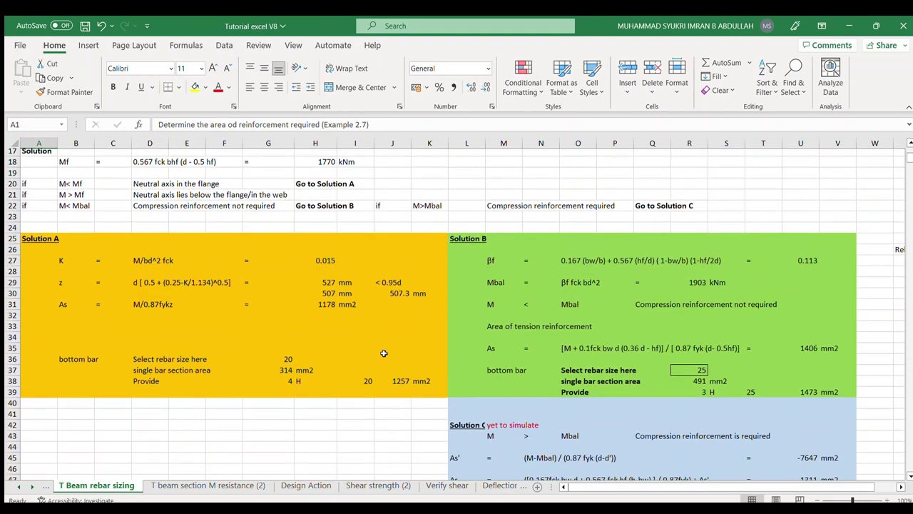
{"action": "left_click", "coordinate": [318, 304]}
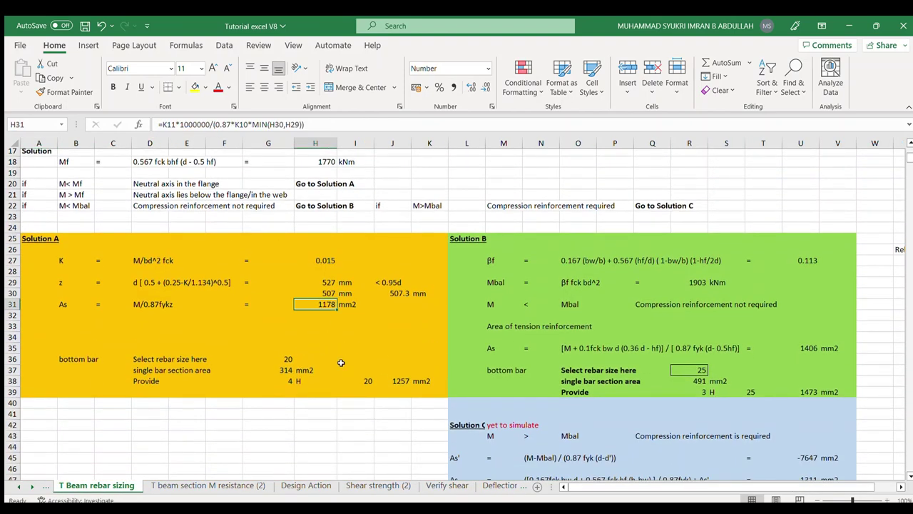
{"action": "scroll", "coordinate": [575, 333], "scroll_direction": "up", "scroll_amount": 5}
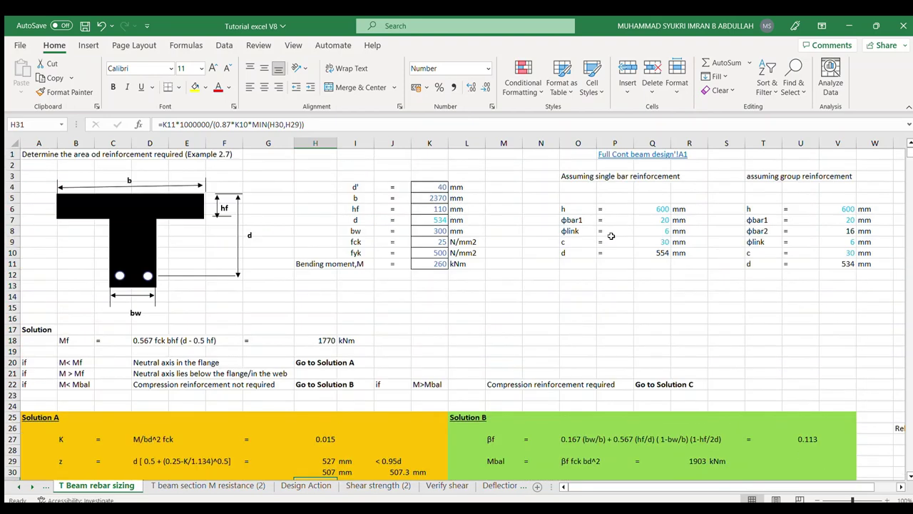
{"action": "left_click", "coordinate": [615, 151]}
Enter span A-B's As 1178 mm2, provided area 1257 mm2 and bar designation 4H20.
{"action": "left_click", "coordinate": [174, 320]}
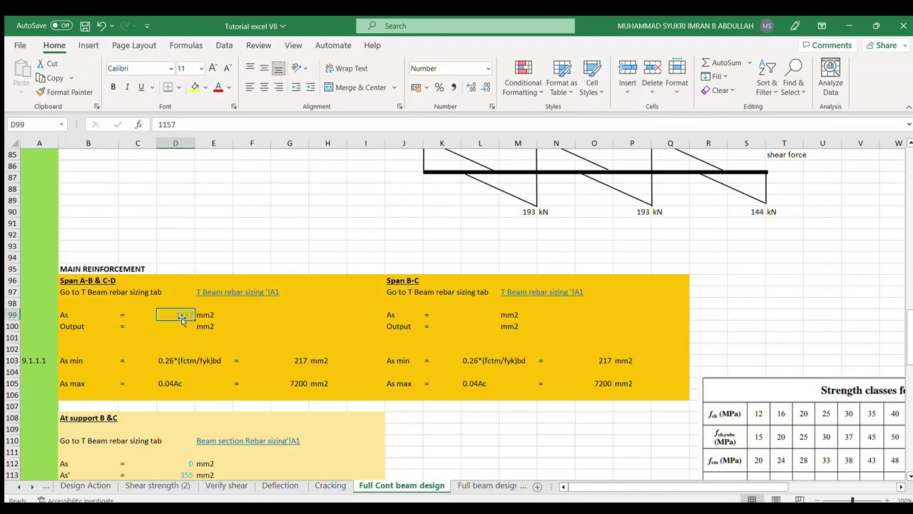
{"action": "type", "text": "178"}
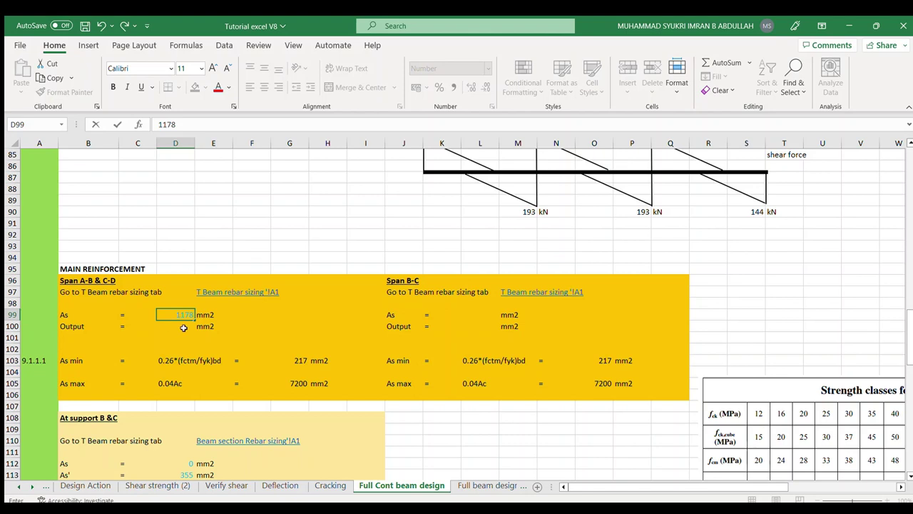
{"action": "left_click", "coordinate": [184, 327]}
{"action": "type", "text": "1257"}
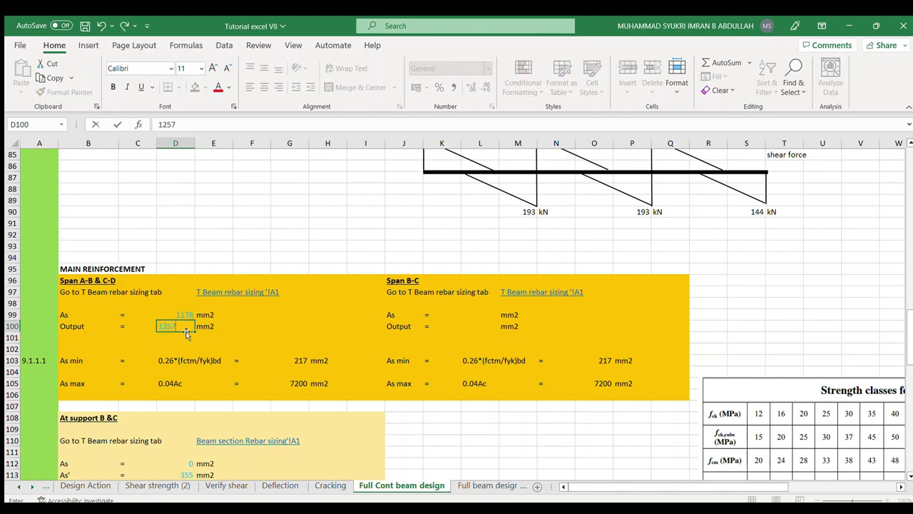
{"action": "left_click", "coordinate": [238, 326]}
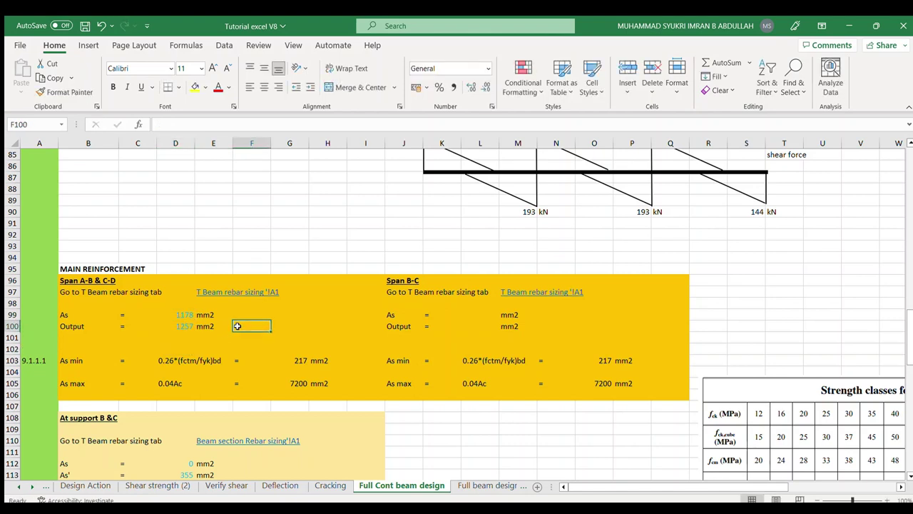
{"action": "type", "text": "4H"}
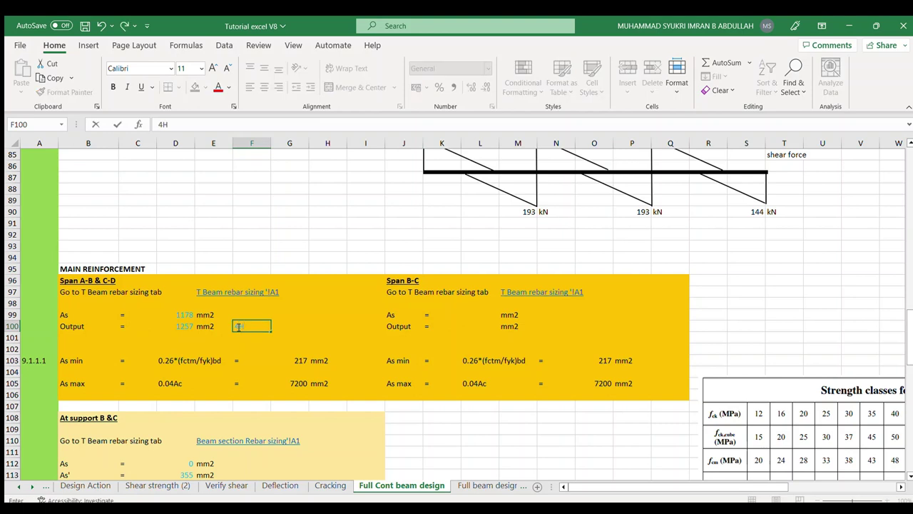
{"action": "type", "text": "20"}
{"action": "left_click", "coordinate": [261, 347]}
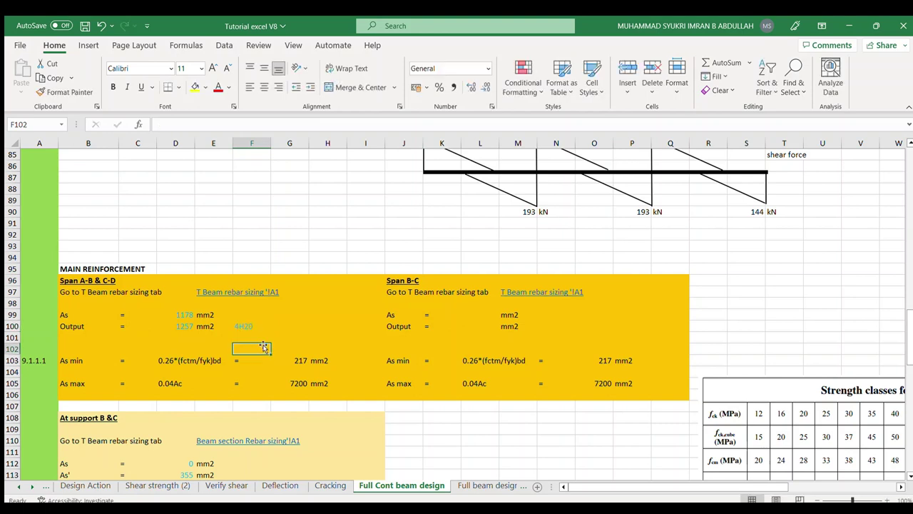
{"action": "left_click", "coordinate": [181, 314]}
{"action": "left_click", "coordinate": [176, 326]}
{"action": "left_click", "coordinate": [251, 326]}
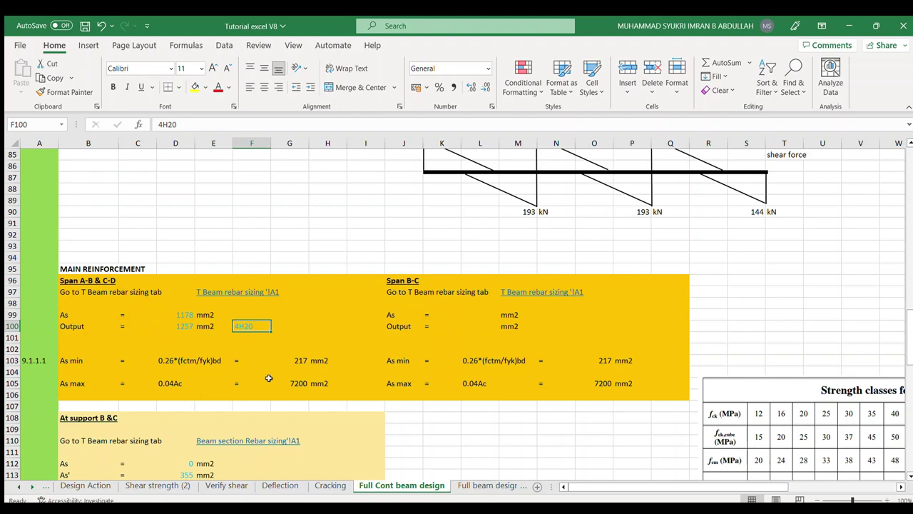
Recheck the rebar sizing formulas giving As 1178 mm2 and provided area 1257 mm2, then return.
{"action": "left_click", "coordinate": [219, 292]}
{"action": "scroll", "coordinate": [347, 373], "scroll_direction": "down", "scroll_amount": 3}
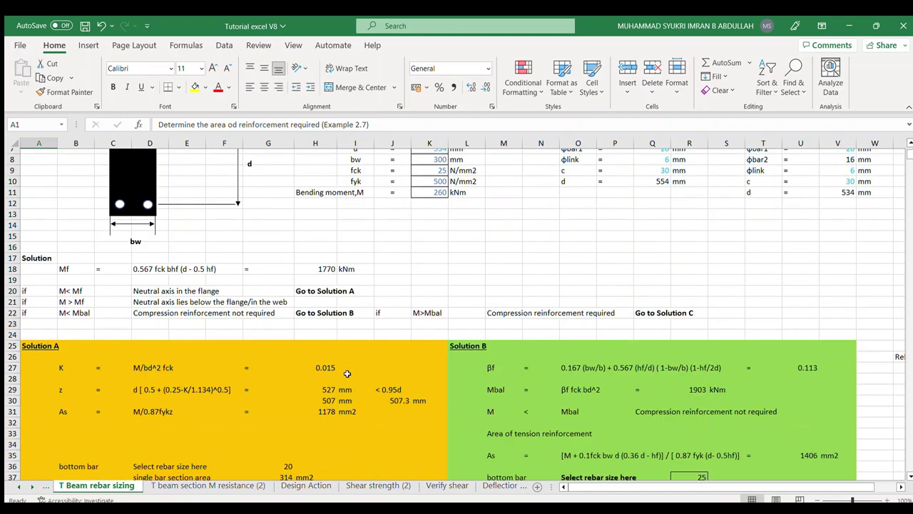
{"action": "scroll", "coordinate": [348, 373], "scroll_direction": "down", "scroll_amount": 2}
{"action": "scroll", "coordinate": [346, 377], "scroll_direction": "up", "scroll_amount": 2}
{"action": "left_click", "coordinate": [325, 375]}
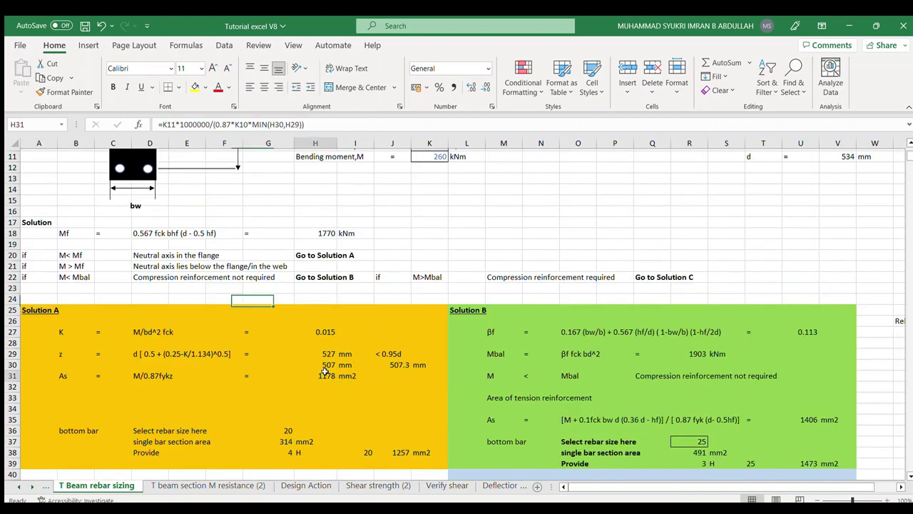
{"action": "left_click", "coordinate": [392, 452]}
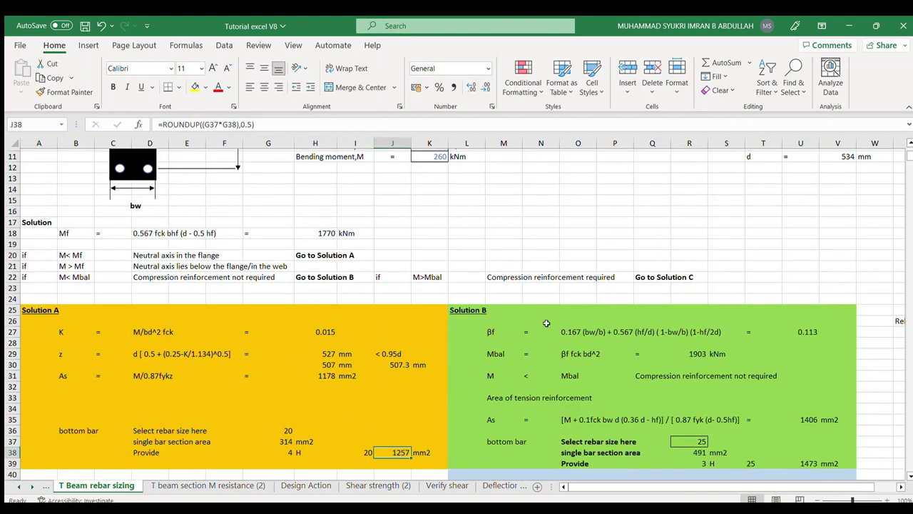
{"action": "scroll", "coordinate": [547, 323], "scroll_direction": "up", "scroll_amount": 4}
{"action": "left_click", "coordinate": [606, 151]}
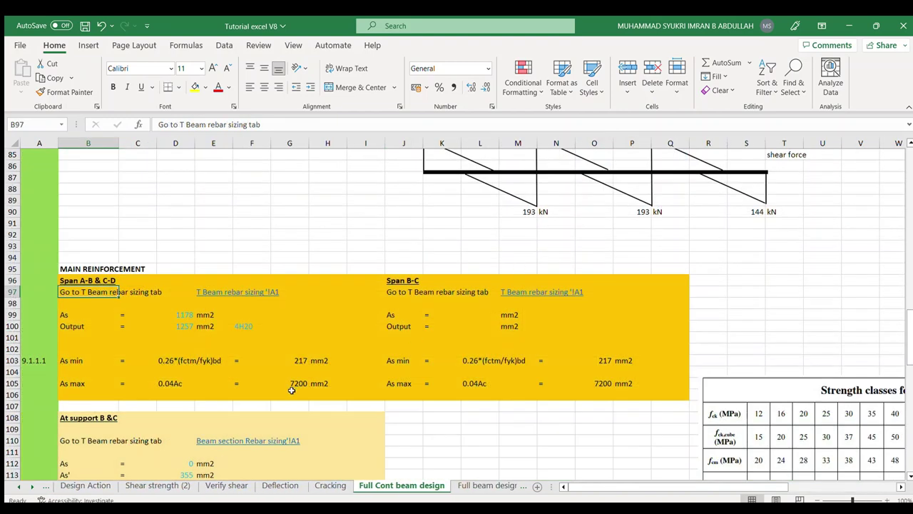
{"action": "left_click", "coordinate": [401, 280]}
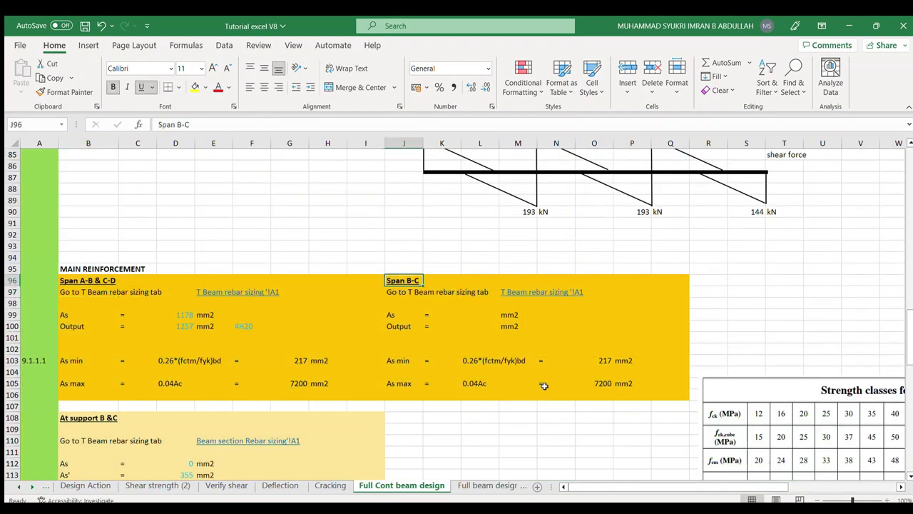
{"action": "scroll", "coordinate": [543, 385], "scroll_direction": "up", "scroll_amount": 7}
{"action": "scroll", "coordinate": [570, 395], "scroll_direction": "up", "scroll_amount": 3}
{"action": "left_click", "coordinate": [594, 405]}
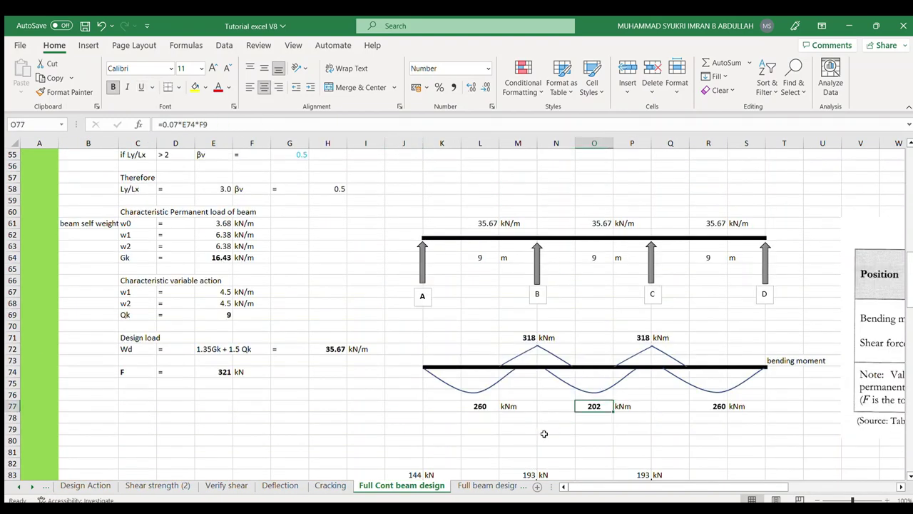
{"action": "scroll", "coordinate": [545, 430], "scroll_direction": "up", "scroll_amount": 7}
{"action": "scroll", "coordinate": [544, 431], "scroll_direction": "up", "scroll_amount": 7}
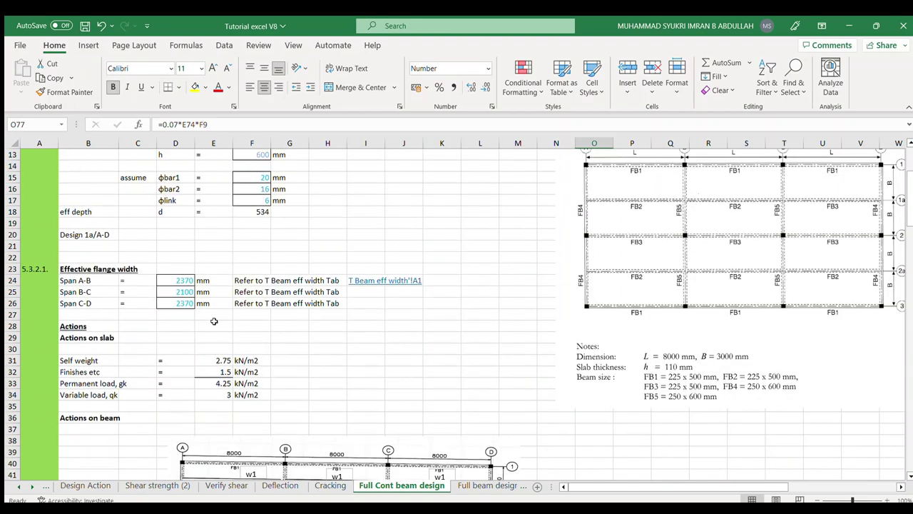
{"action": "left_click", "coordinate": [174, 292]}
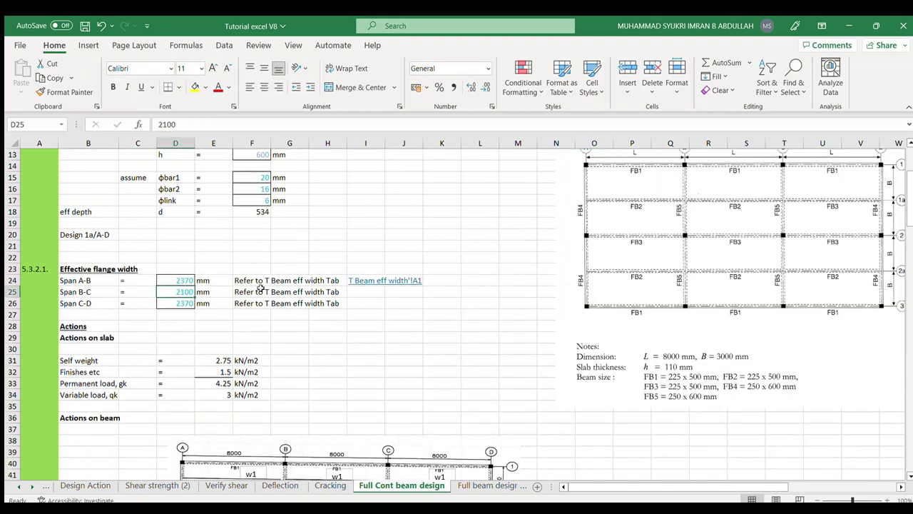
{"action": "left_click", "coordinate": [99, 292]}
{"action": "left_click", "coordinate": [175, 292]}
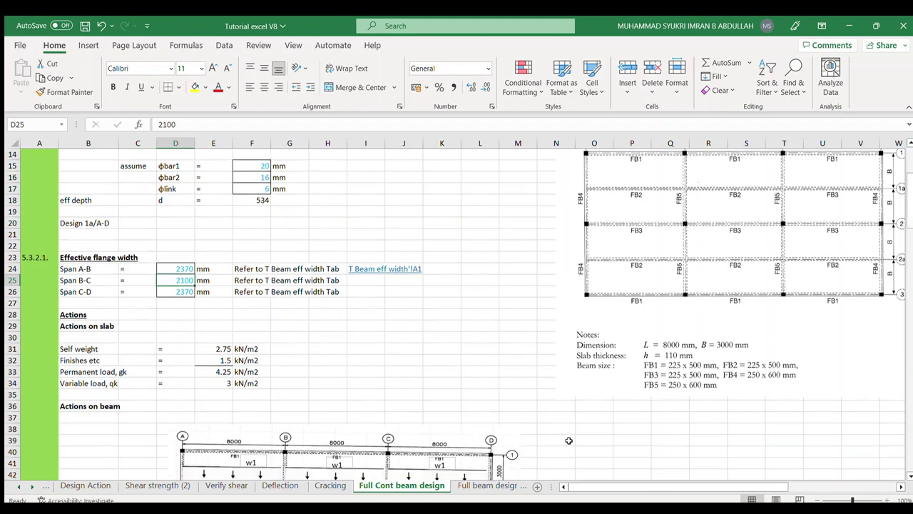
{"action": "scroll", "coordinate": [668, 421], "scroll_direction": "down", "scroll_amount": 8}
{"action": "scroll", "coordinate": [669, 420], "scroll_direction": "down", "scroll_amount": 5}
{"action": "scroll", "coordinate": [605, 388], "scroll_direction": "down", "scroll_amount": 2}
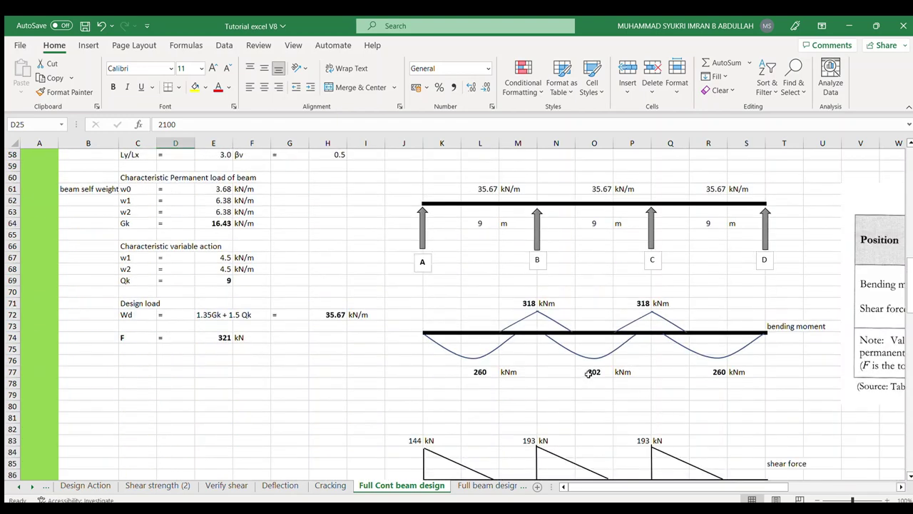
{"action": "left_click", "coordinate": [588, 373]}
{"action": "scroll", "coordinate": [579, 410], "scroll_direction": "down", "scroll_amount": 8}
{"action": "scroll", "coordinate": [577, 408], "scroll_direction": "down", "scroll_amount": 3}
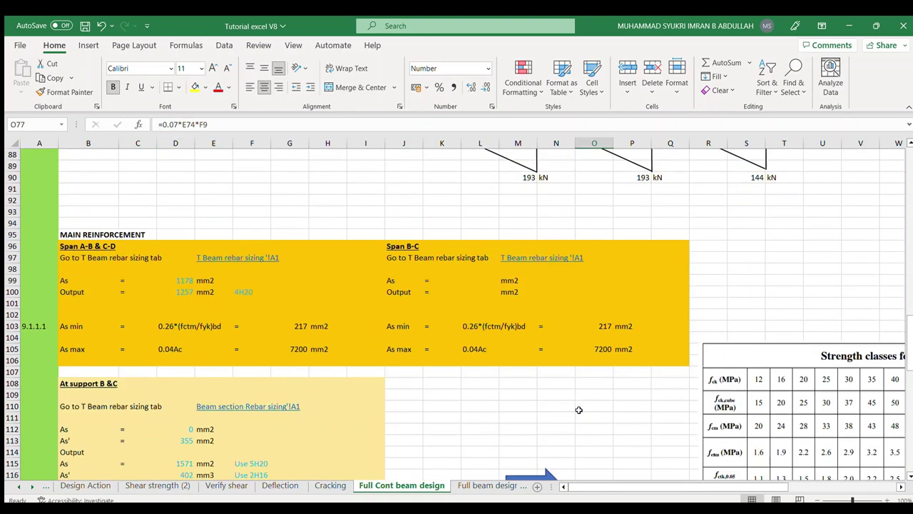
On T Beam rebar sizing, replace flange width with 2100 mm and moment with 202 kNm, then return.
{"action": "left_click", "coordinate": [512, 260]}
{"action": "left_click", "coordinate": [429, 187]}
{"action": "key", "text": "Delete"}
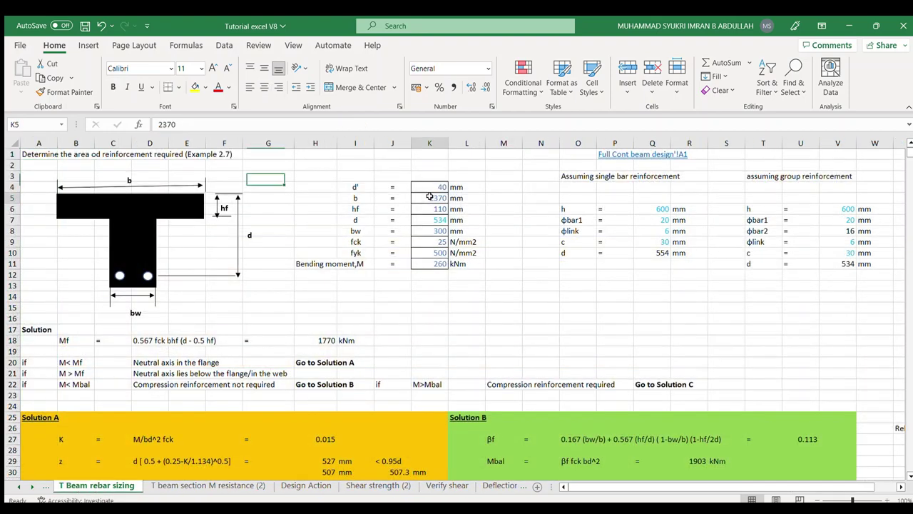
{"action": "key", "text": "Return"}
{"action": "type", "text": "2100"}
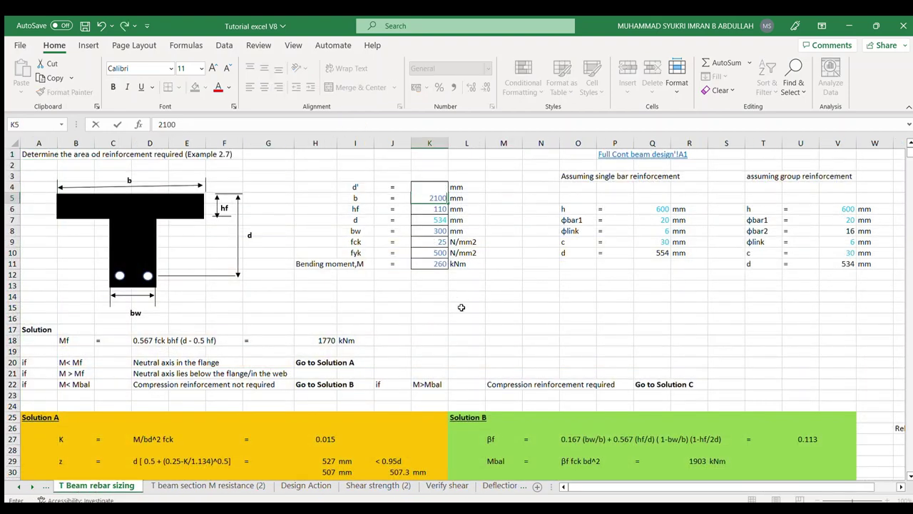
{"action": "left_click", "coordinate": [431, 252]}
{"action": "key", "text": "Delete"}
{"action": "key", "text": "Return"}
{"action": "type", "text": "202"}
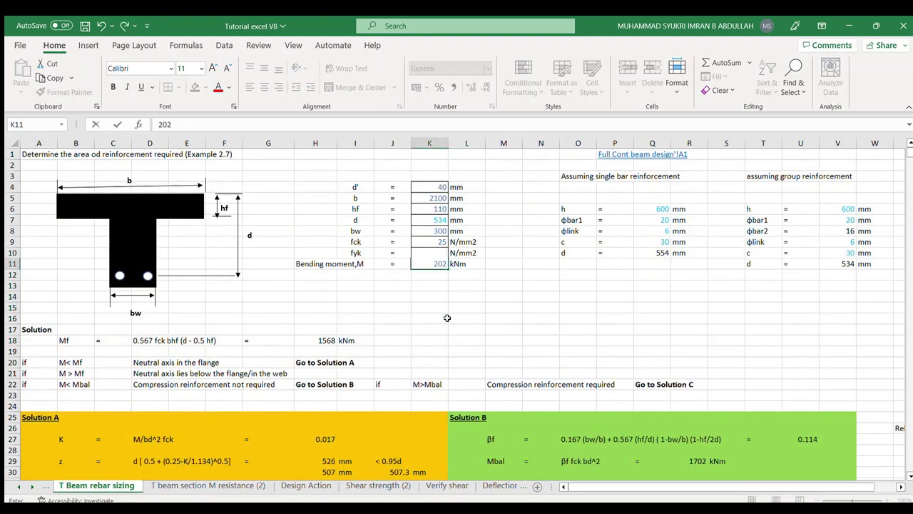
{"action": "left_click", "coordinate": [447, 317]}
{"action": "left_click", "coordinate": [827, 264]}
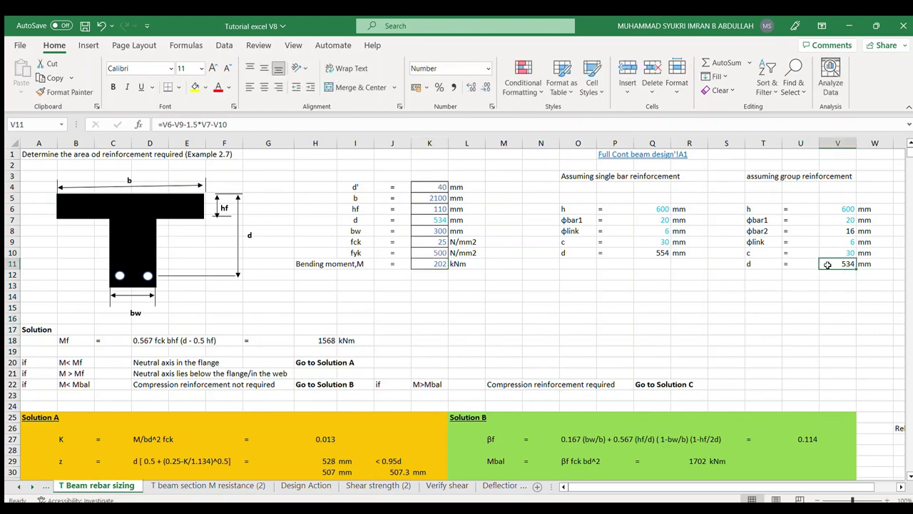
{"action": "left_click", "coordinate": [620, 155]}
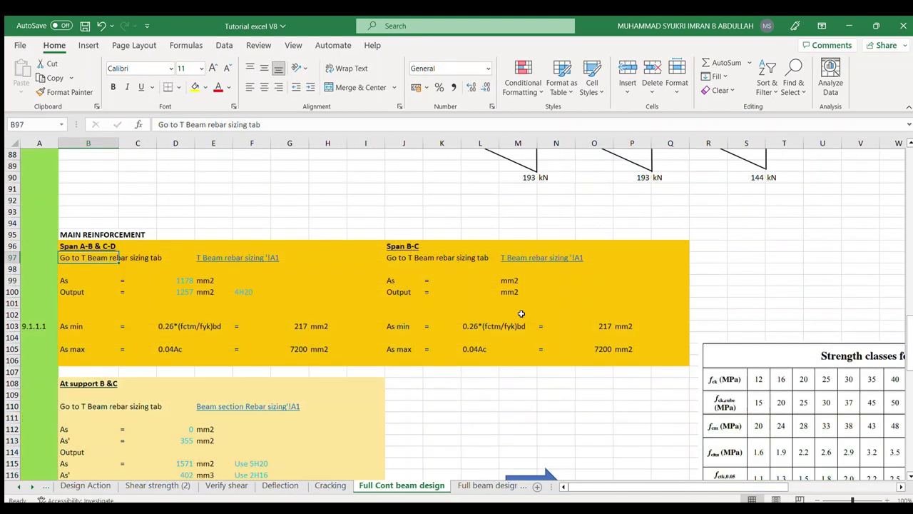
{"action": "scroll", "coordinate": [474, 311], "scroll_direction": "up", "scroll_amount": 6}
{"action": "scroll", "coordinate": [474, 311], "scroll_direction": "up", "scroll_amount": 2}
{"action": "left_click", "coordinate": [585, 304]}
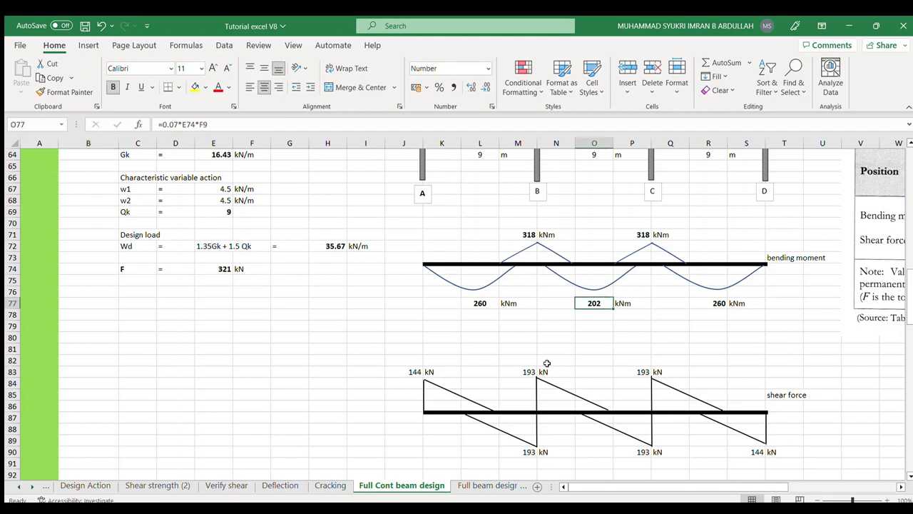
{"action": "scroll", "coordinate": [208, 323], "scroll_direction": "up", "scroll_amount": 5}
{"action": "scroll", "coordinate": [209, 322], "scroll_direction": "up", "scroll_amount": 7}
{"action": "scroll", "coordinate": [208, 323], "scroll_direction": "up", "scroll_amount": 7}
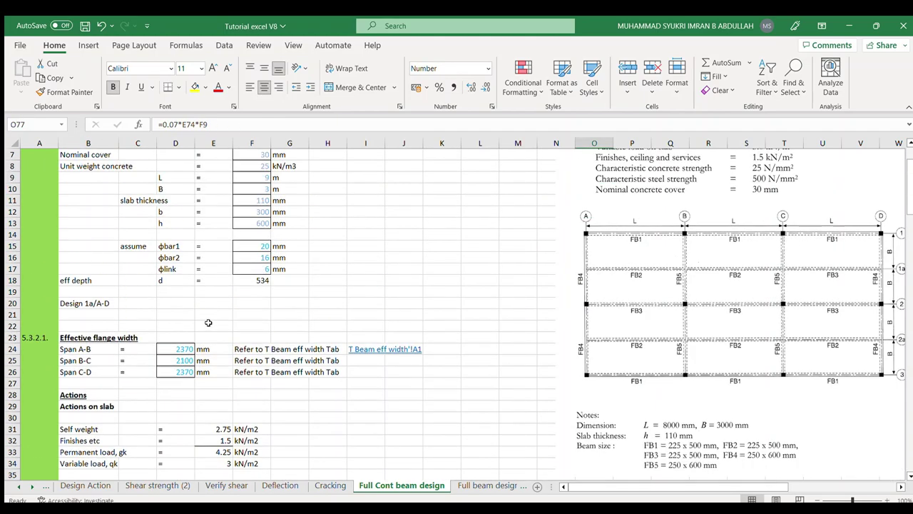
{"action": "left_click", "coordinate": [184, 360]}
{"action": "scroll", "coordinate": [699, 389], "scroll_direction": "down", "scroll_amount": 6}
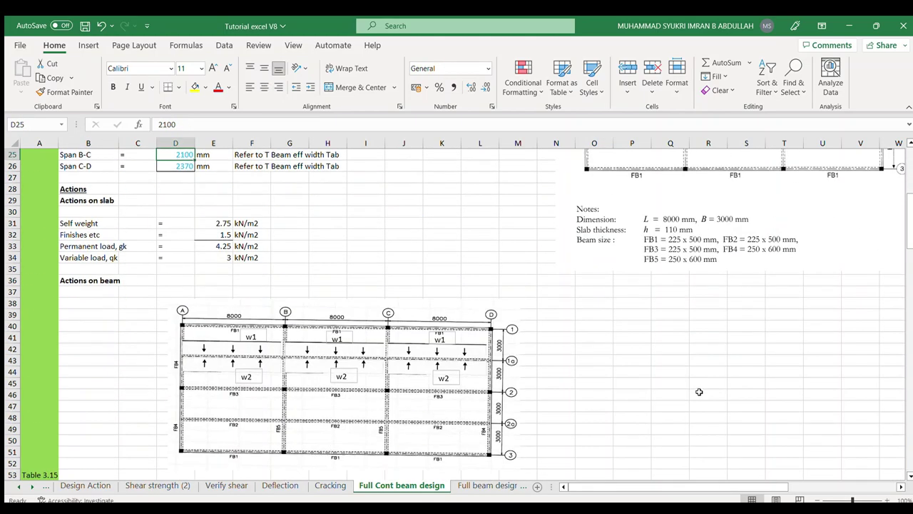
{"action": "scroll", "coordinate": [699, 389], "scroll_direction": "down", "scroll_amount": 12}
{"action": "scroll", "coordinate": [703, 388], "scroll_direction": "down", "scroll_amount": 6}
{"action": "scroll", "coordinate": [703, 388], "scroll_direction": "down", "scroll_amount": 3}
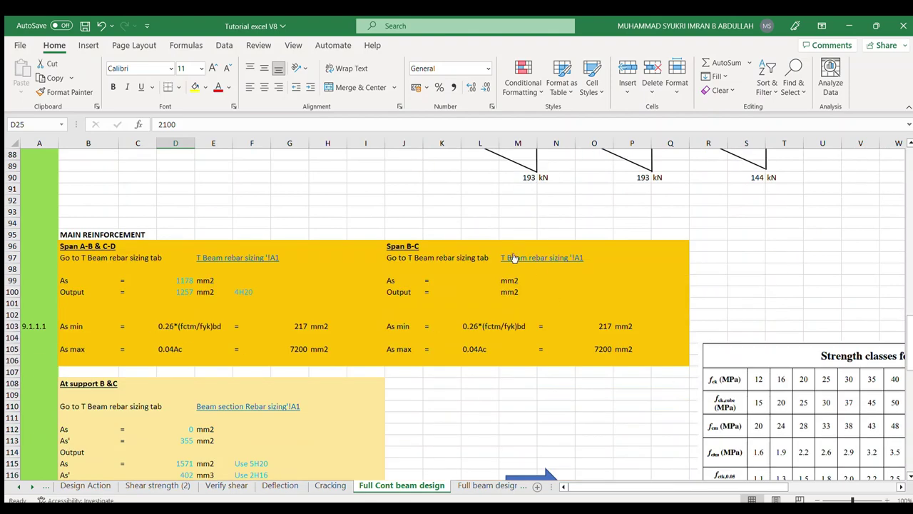
{"action": "left_click", "coordinate": [510, 258]}
{"action": "left_click", "coordinate": [423, 198]}
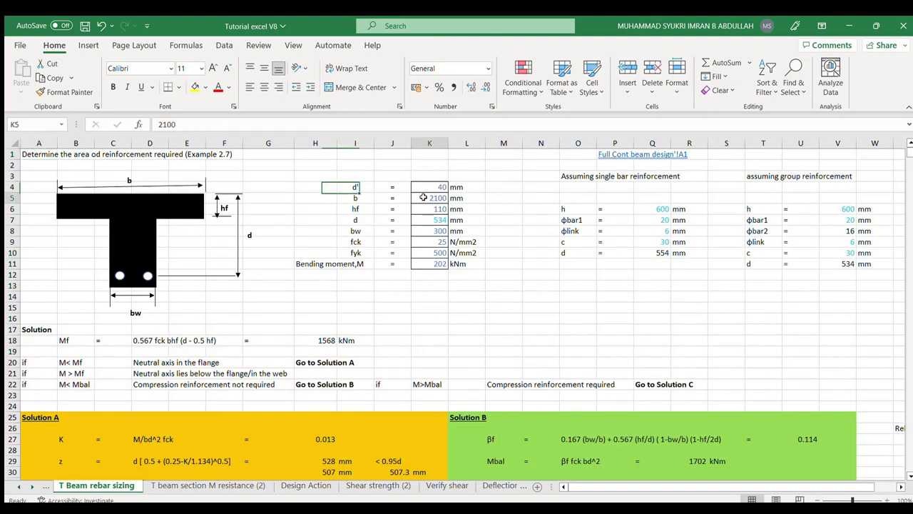
{"action": "left_click", "coordinate": [428, 263]}
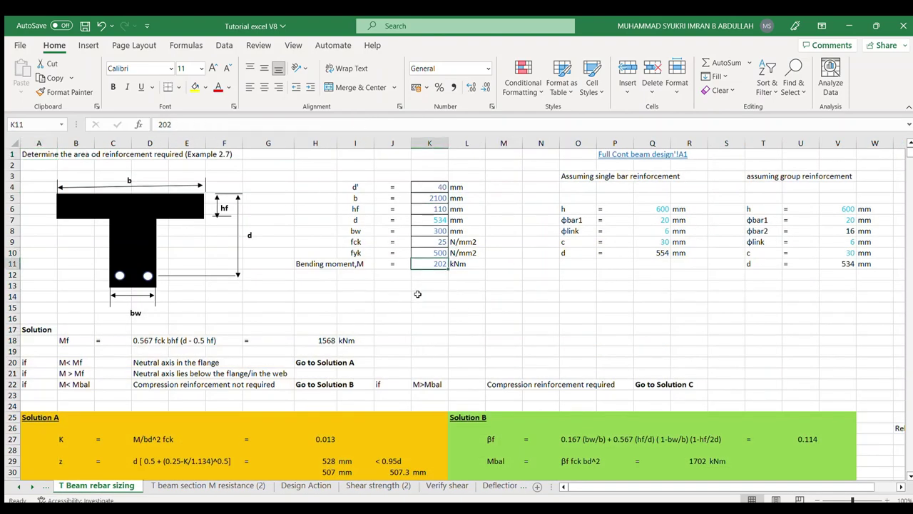
{"action": "left_click", "coordinate": [420, 232]}
{"action": "left_click", "coordinate": [840, 213]}
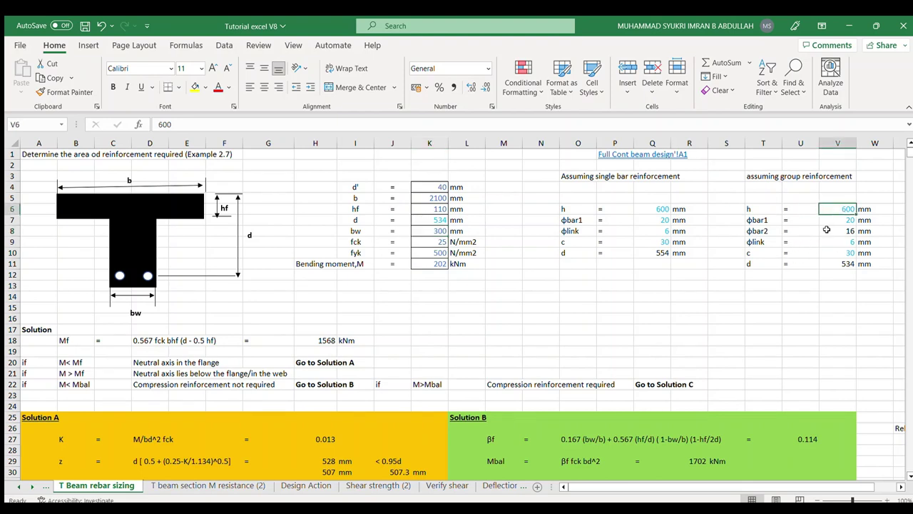
{"action": "scroll", "coordinate": [249, 348], "scroll_direction": "down", "scroll_amount": 4}
{"action": "scroll", "coordinate": [291, 332], "scroll_direction": "up", "scroll_amount": 3}
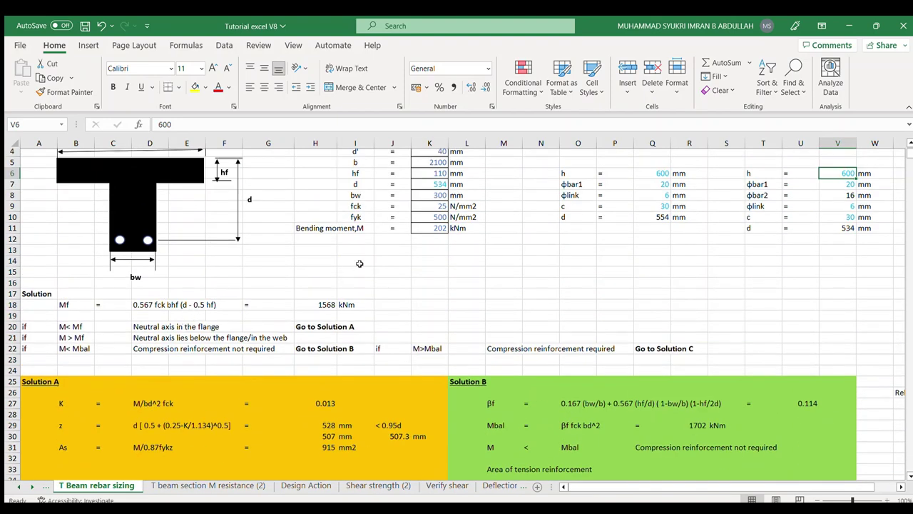
{"action": "left_click", "coordinate": [311, 303]}
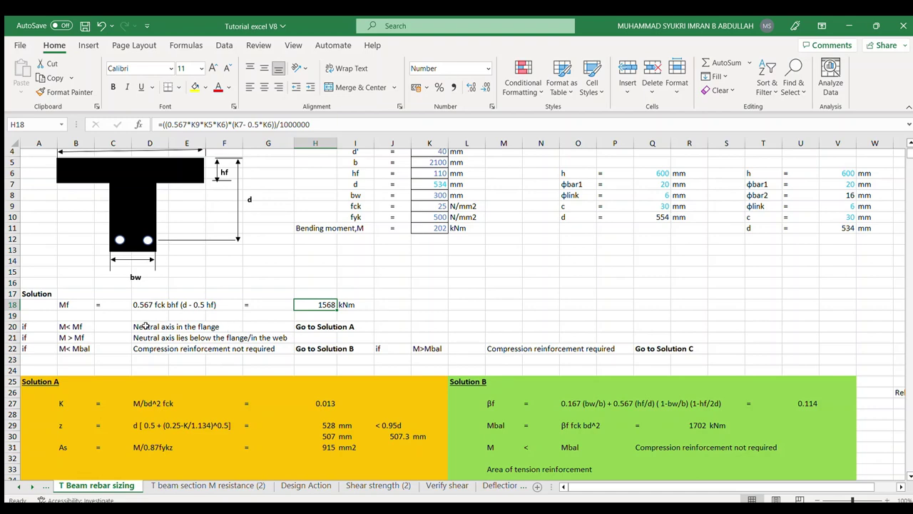
{"action": "left_click_drag", "start_coordinate": [145, 325], "coordinate": [360, 326]}
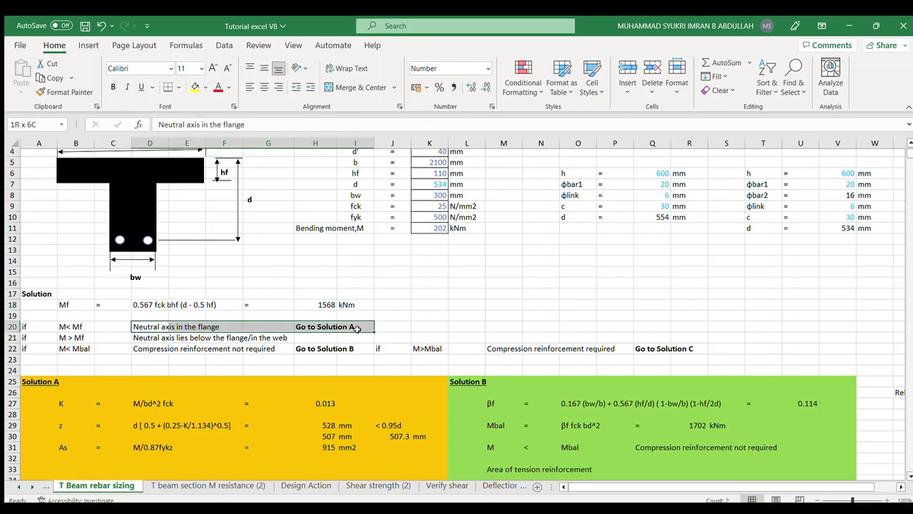
{"action": "left_click", "coordinate": [319, 301]}
{"action": "left_click", "coordinate": [431, 228]}
{"action": "scroll", "coordinate": [240, 393], "scroll_direction": "down", "scroll_amount": 3}
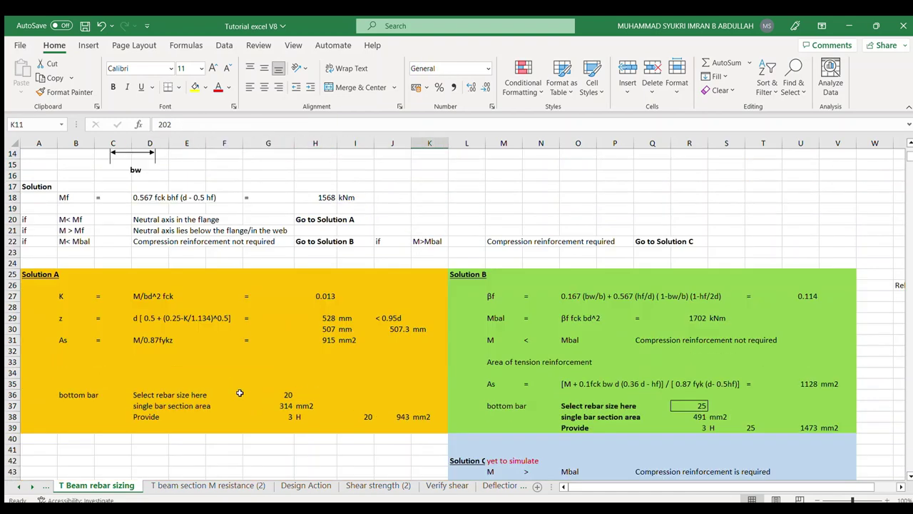
{"action": "left_click", "coordinate": [63, 341]}
{"action": "type", "text": "As"}
{"action": "left_click", "coordinate": [318, 339]}
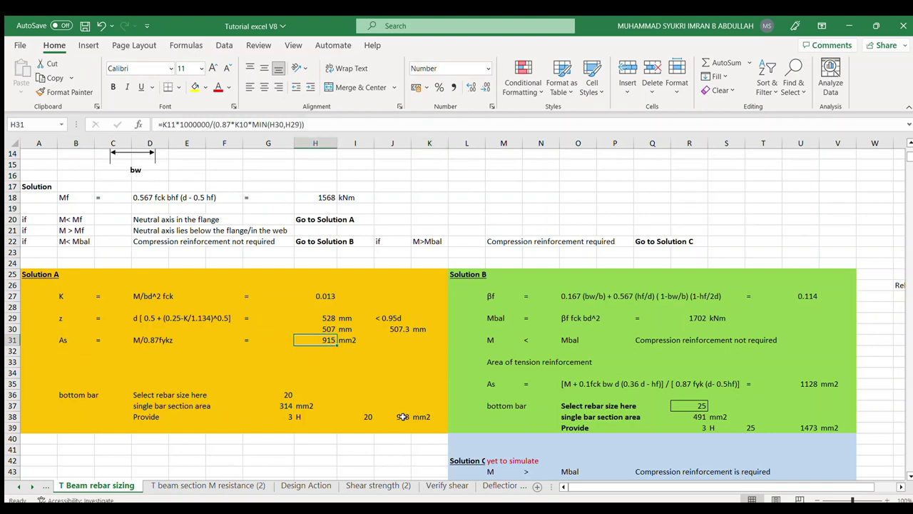
{"action": "left_click", "coordinate": [403, 416]}
{"action": "left_click", "coordinate": [323, 342]}
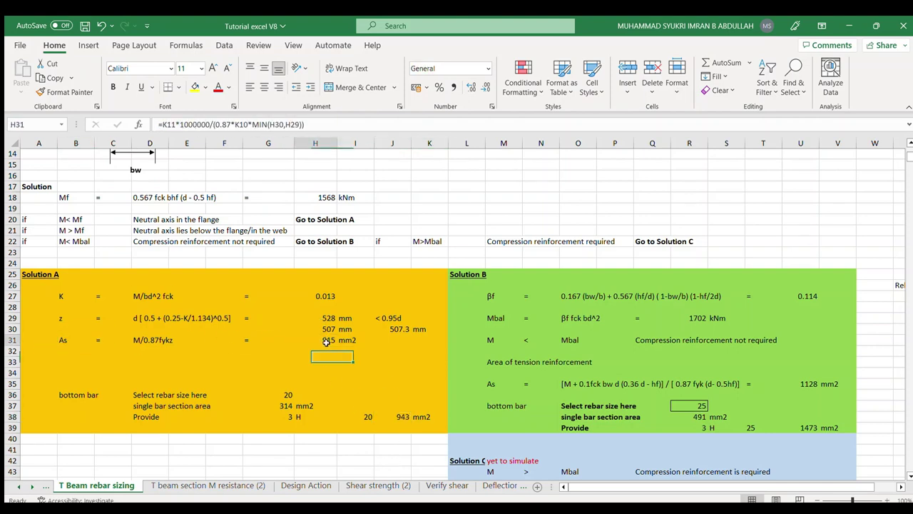
{"action": "left_click", "coordinate": [400, 416]}
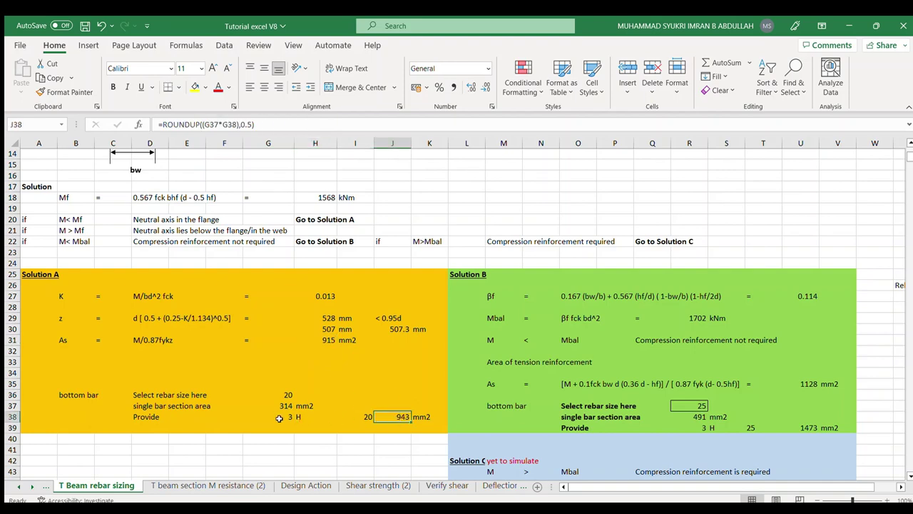
{"action": "left_click_drag", "start_coordinate": [279, 418], "coordinate": [435, 417]}
{"action": "left_click", "coordinate": [324, 340]}
{"action": "scroll", "coordinate": [520, 294], "scroll_direction": "up", "scroll_amount": 5}
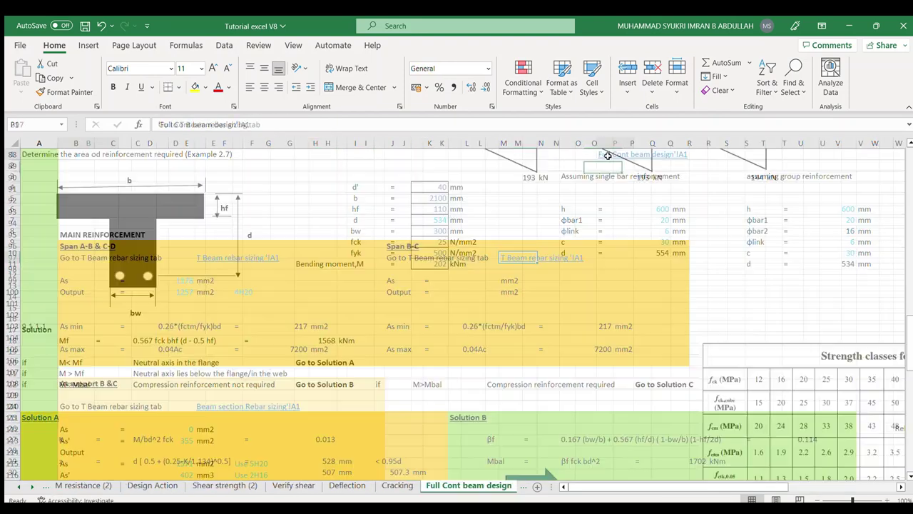
{"action": "left_click", "coordinate": [610, 155]}
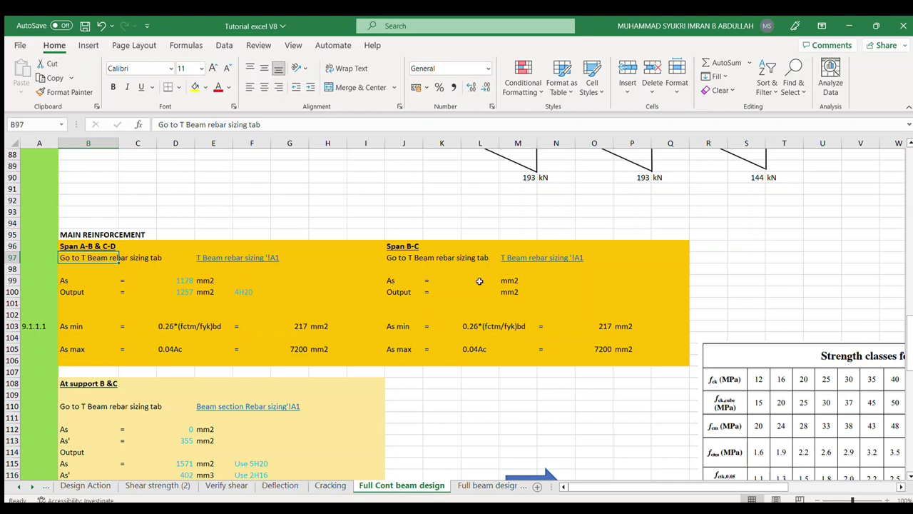
Enter span B-C's As as 915 mm2 and clear the misplaced 943 from row 101.
{"action": "left_click", "coordinate": [479, 281]}
{"action": "type", "text": "915"}
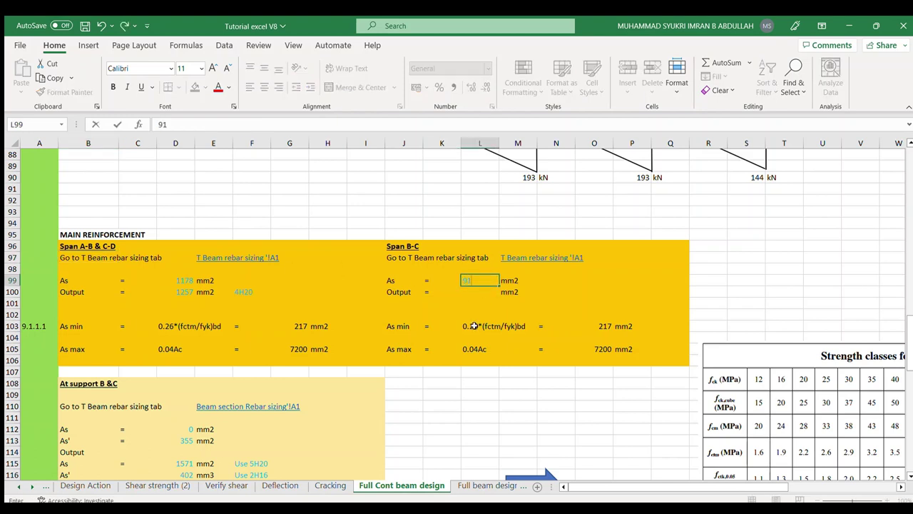
{"action": "left_click", "coordinate": [473, 300]}
{"action": "type", "text": "9"}
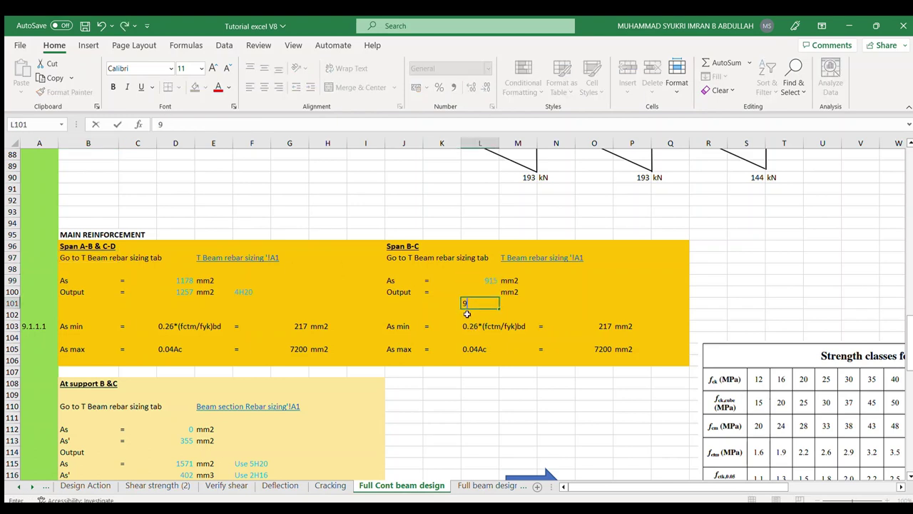
{"action": "type", "text": "43"}
{"action": "left_click", "coordinate": [514, 305]}
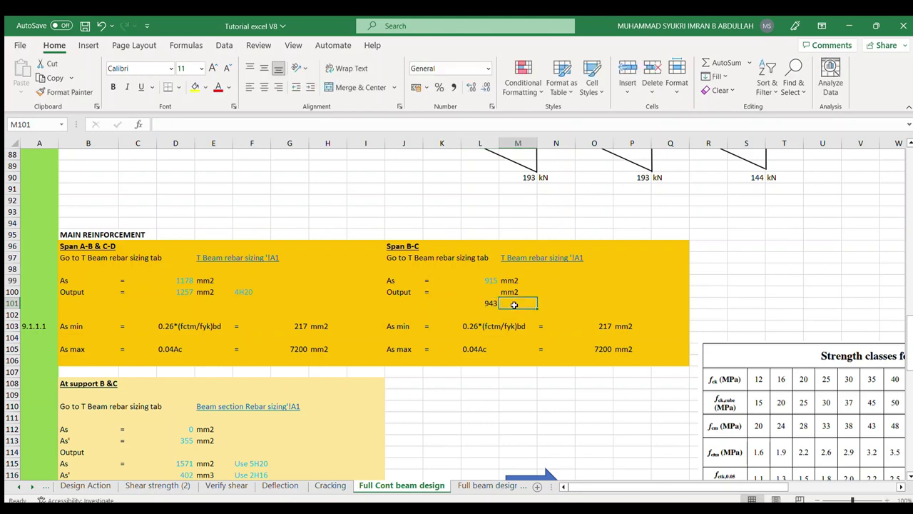
{"action": "left_click", "coordinate": [492, 304]}
{"action": "key", "text": "Delete"}
Record span B-C's output area as 943 mm2 with bar designation 3H20.
{"action": "left_click", "coordinate": [489, 294]}
{"action": "type", "text": "94"}
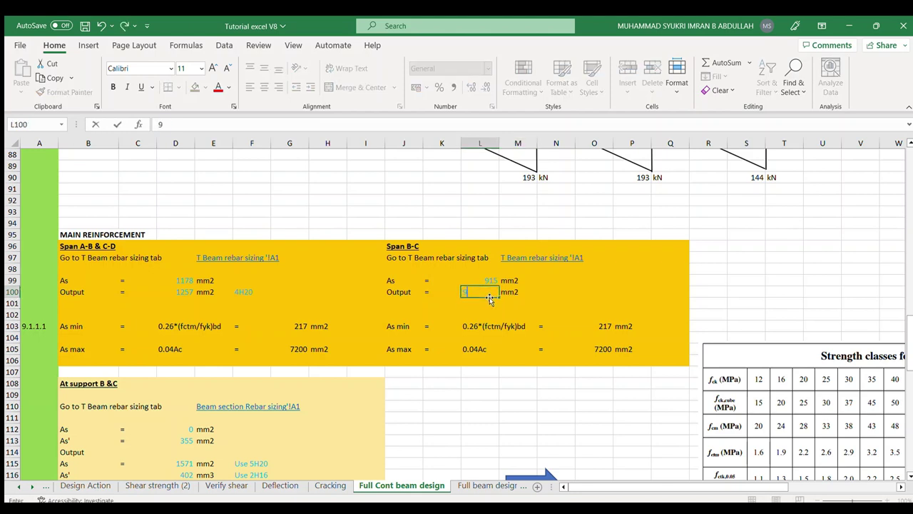
{"action": "type", "text": "3"}
{"action": "left_click", "coordinate": [539, 293]}
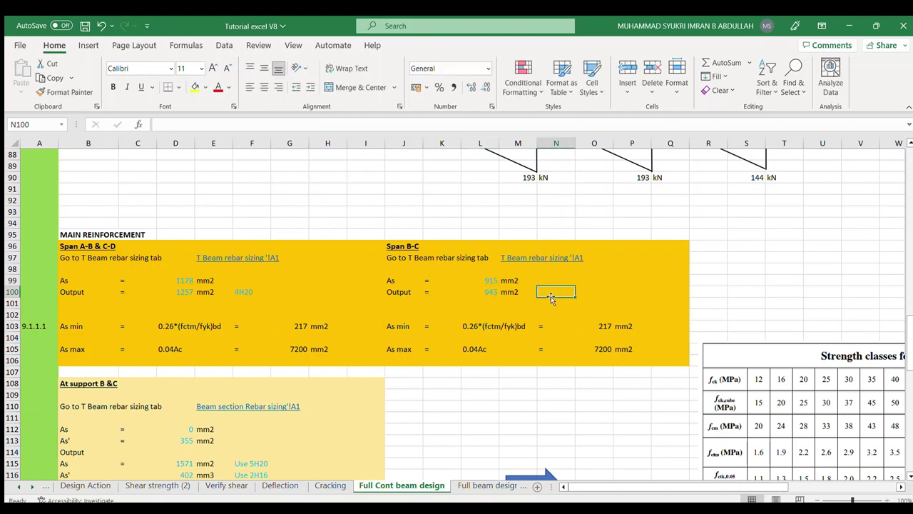
{"action": "type", "text": "3H20"}
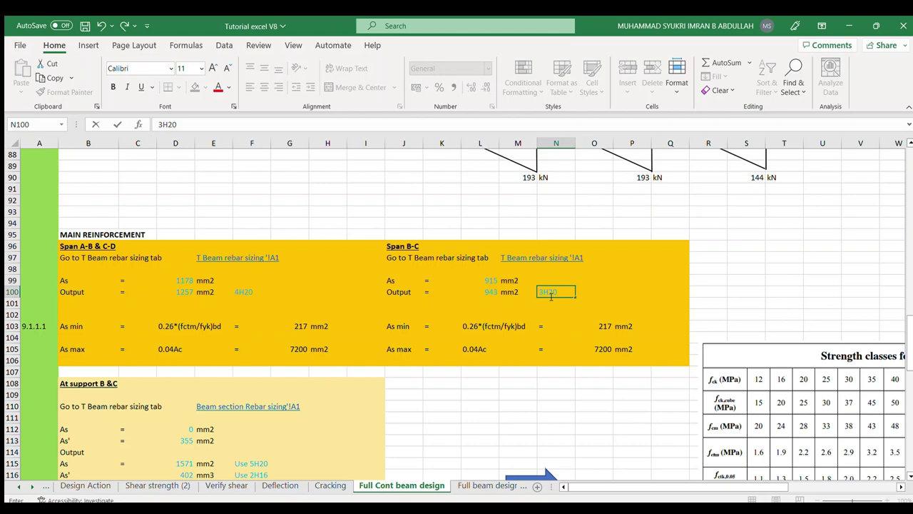
{"action": "left_click", "coordinate": [555, 314]}
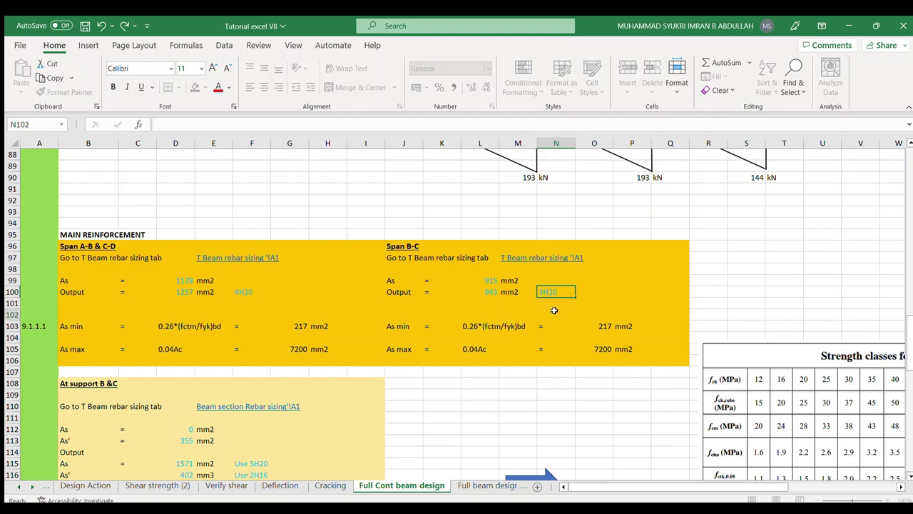
{"action": "left_click", "coordinate": [492, 291]}
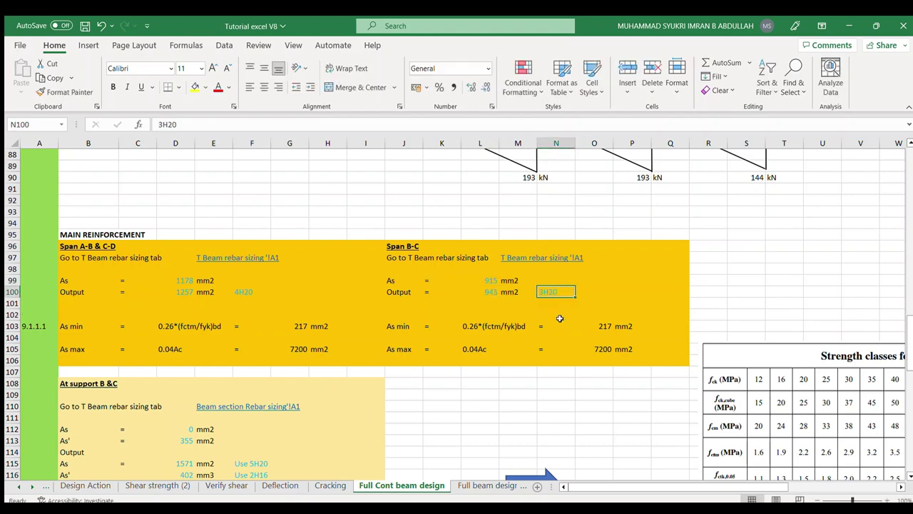
{"action": "left_click", "coordinate": [528, 258]}
{"action": "scroll", "coordinate": [355, 381], "scroll_direction": "down", "scroll_amount": 3}
{"action": "scroll", "coordinate": [355, 380], "scroll_direction": "down", "scroll_amount": 1}
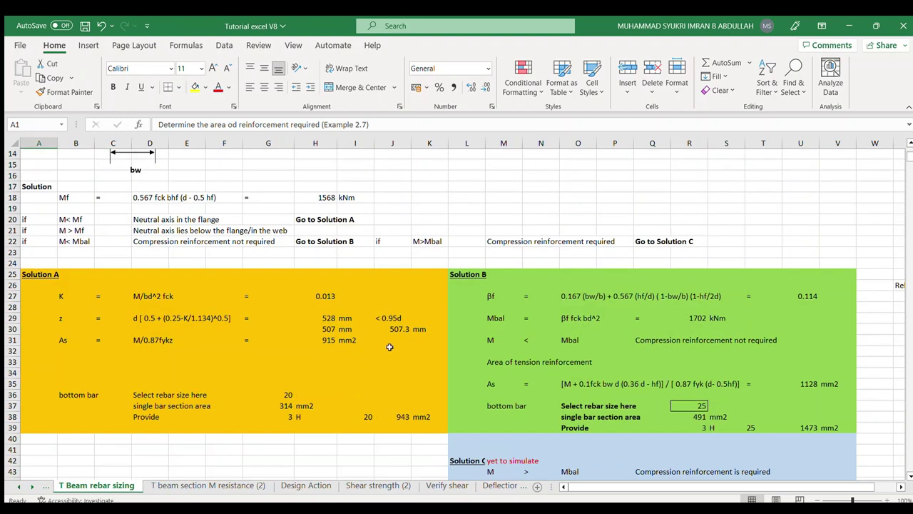
{"action": "left_click", "coordinate": [330, 343]}
{"action": "left_click", "coordinate": [399, 417]}
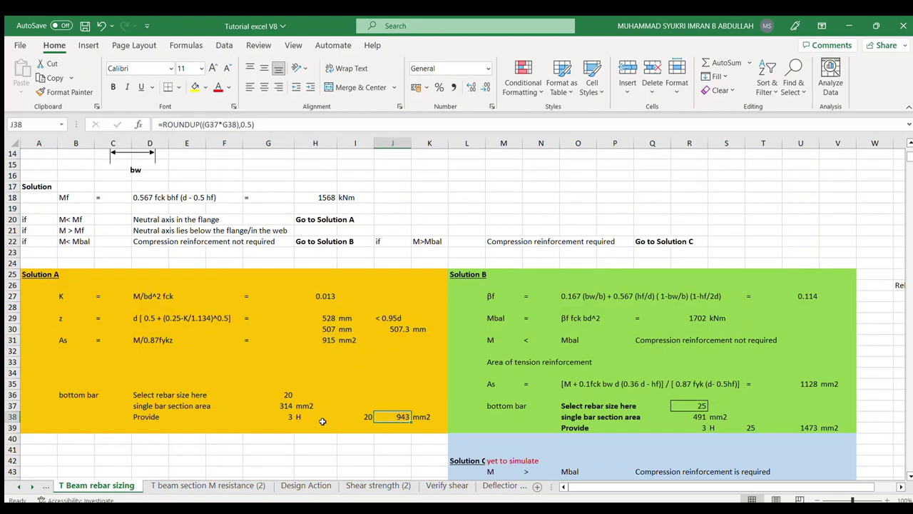
{"action": "left_click_drag", "start_coordinate": [281, 417], "coordinate": [381, 418]}
{"action": "left_click", "coordinate": [376, 447]}
{"action": "scroll", "coordinate": [453, 417], "scroll_direction": "up", "scroll_amount": 5}
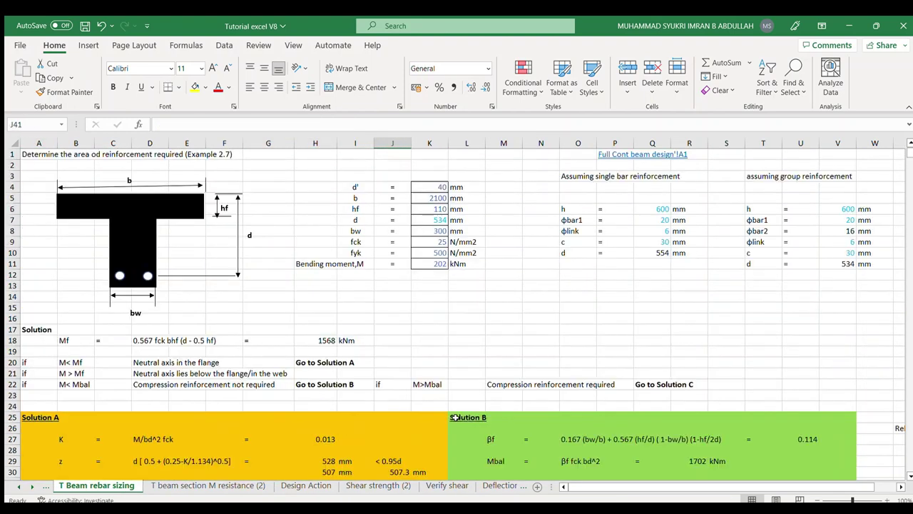
{"action": "left_click", "coordinate": [621, 155]}
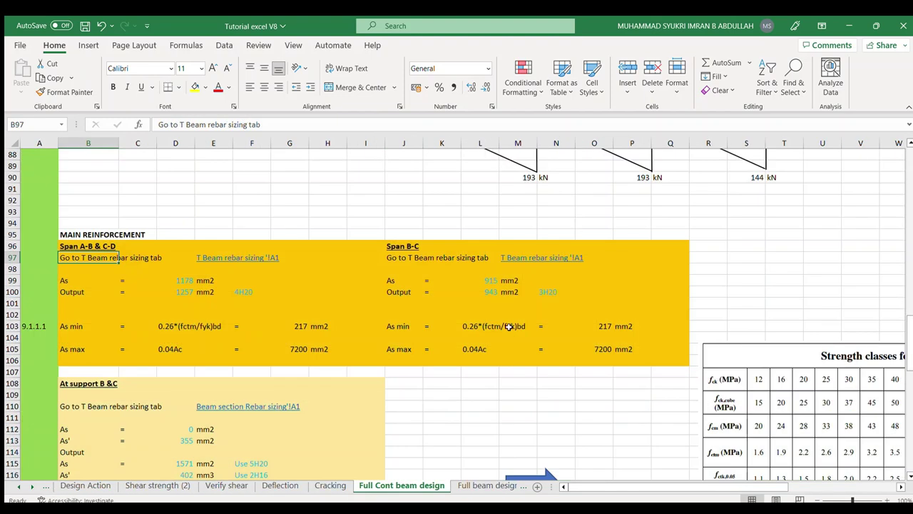